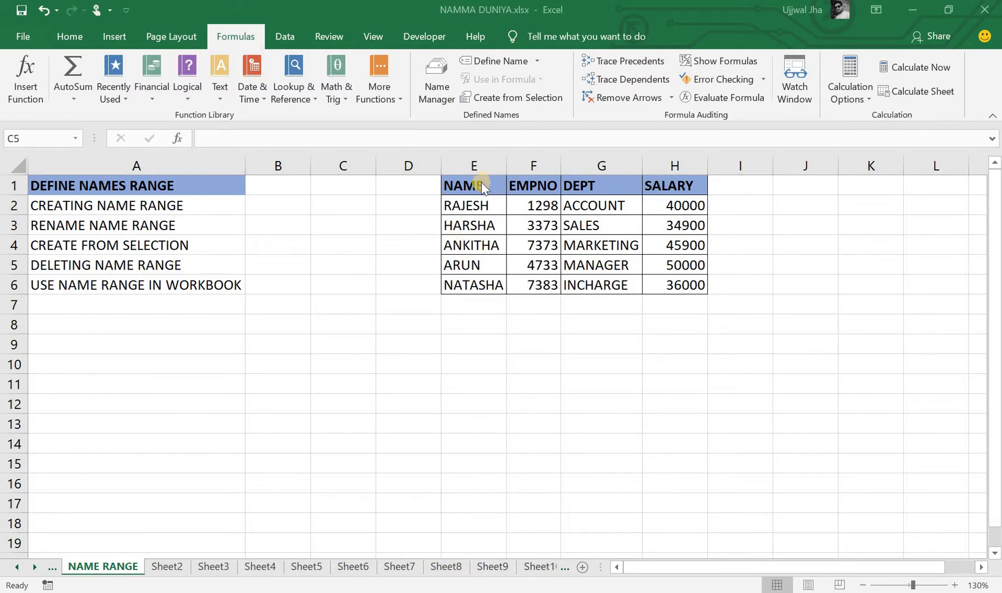
Select the employee table E1:H6, then each header cell NAME, EMPNO, DEPT and SALARY
{"action": "mouse_move", "coordinate": [482, 182]}
{"action": "left_mouse_down"}
{"action": "mouse_move", "coordinate": [679, 298]}
{"action": "mouse_move", "coordinate": [681, 284]}
{"action": "left_mouse_up"}
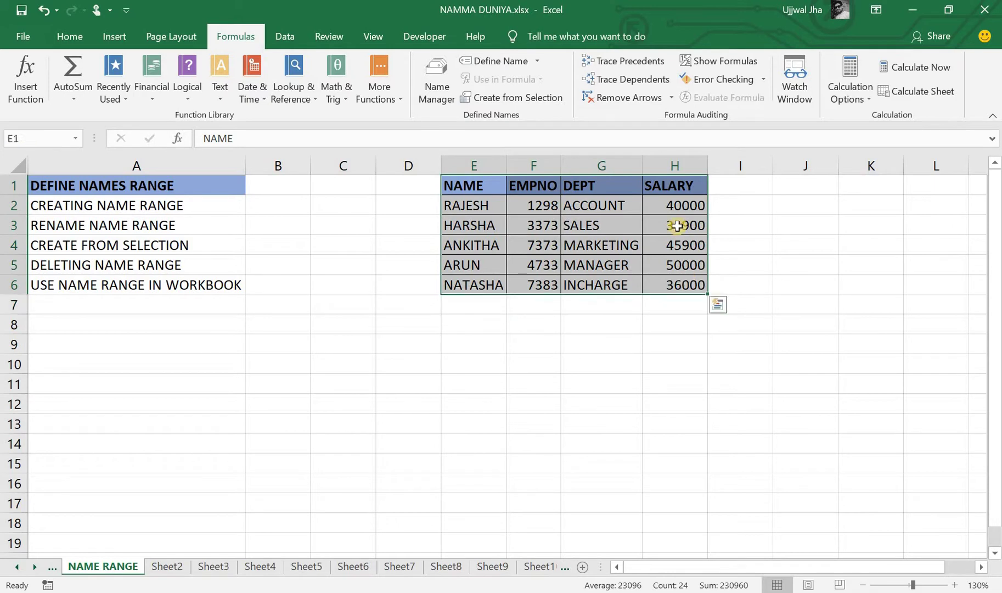
{"action": "left_click_drag", "start_coordinate": [474, 187], "coordinate": [473, 186]}
{"action": "left_click", "coordinate": [540, 186]}
{"action": "left_click", "coordinate": [601, 186]}
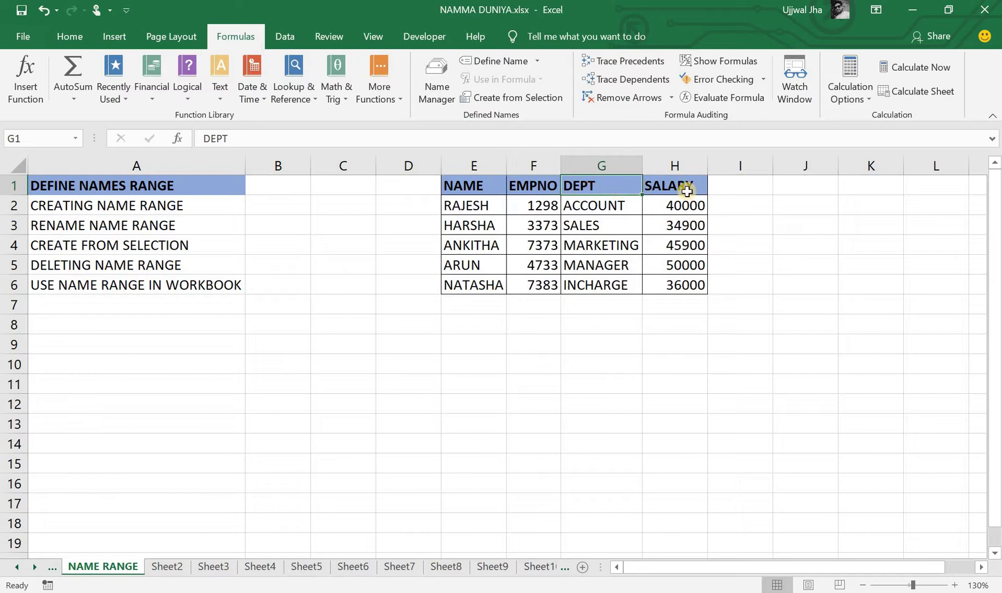
{"action": "left_click", "coordinate": [687, 191]}
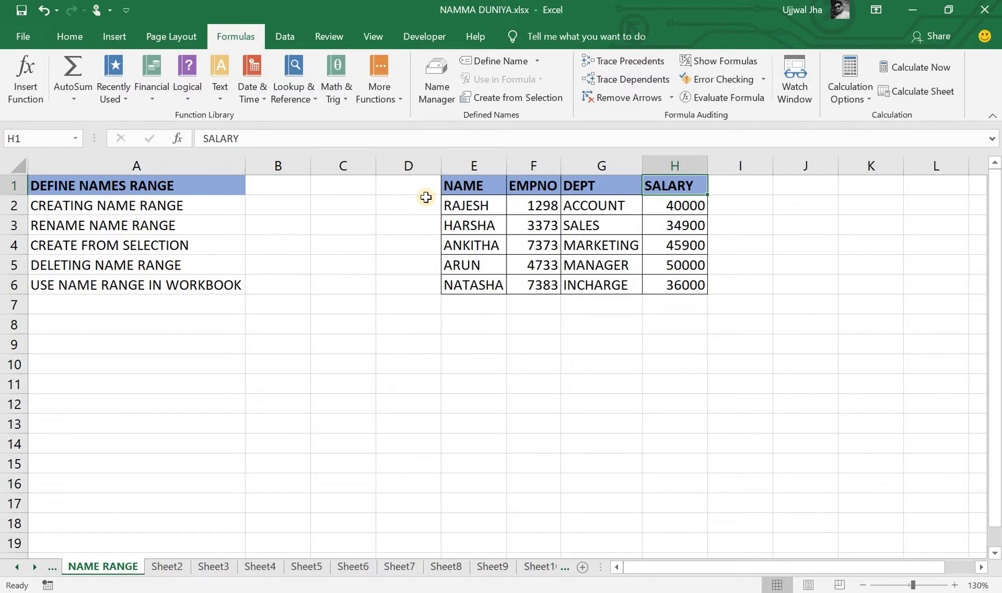
Select cell E1, visit Sheet10, and return to the NAME RANGE sheet
{"action": "left_click", "coordinate": [461, 187]}
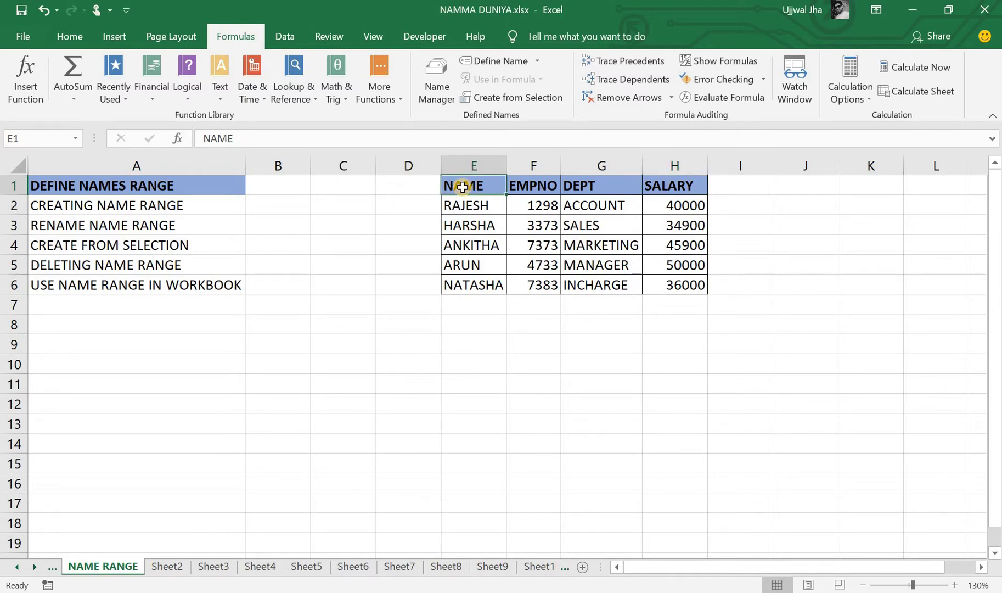
{"action": "left_click", "coordinate": [539, 566]}
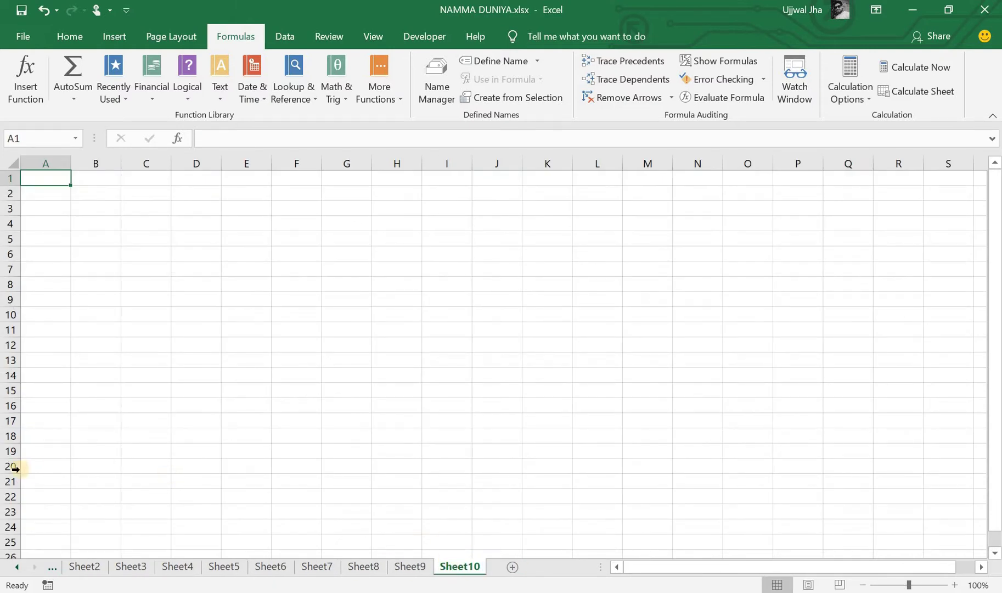
{"action": "left_click", "coordinate": [22, 567]}
{"action": "left_click", "coordinate": [79, 566]}
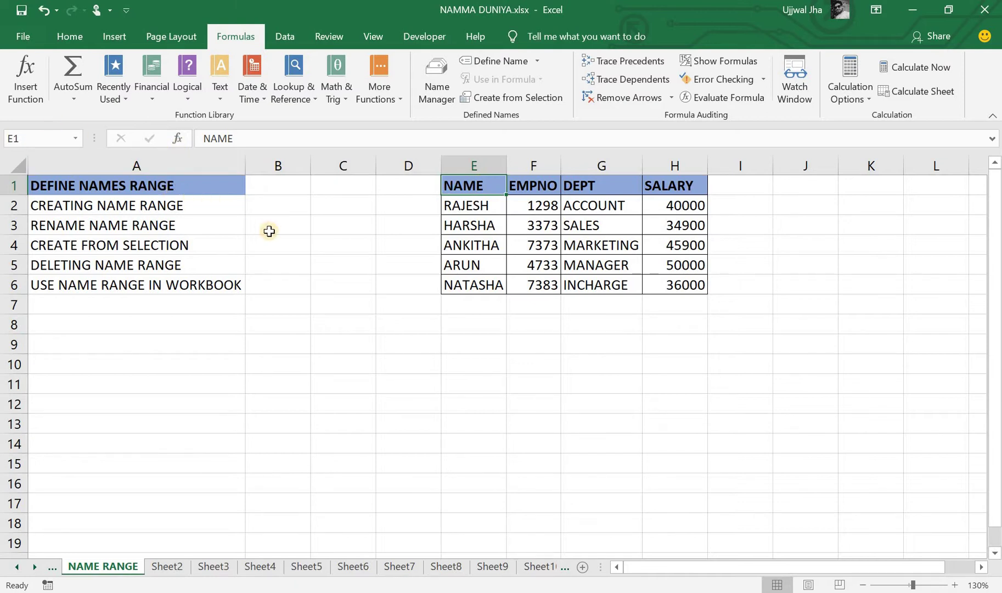
Name cell E1 NAME1 through the Name Box, then switch to Sheet10
{"action": "left_click", "coordinate": [56, 137]}
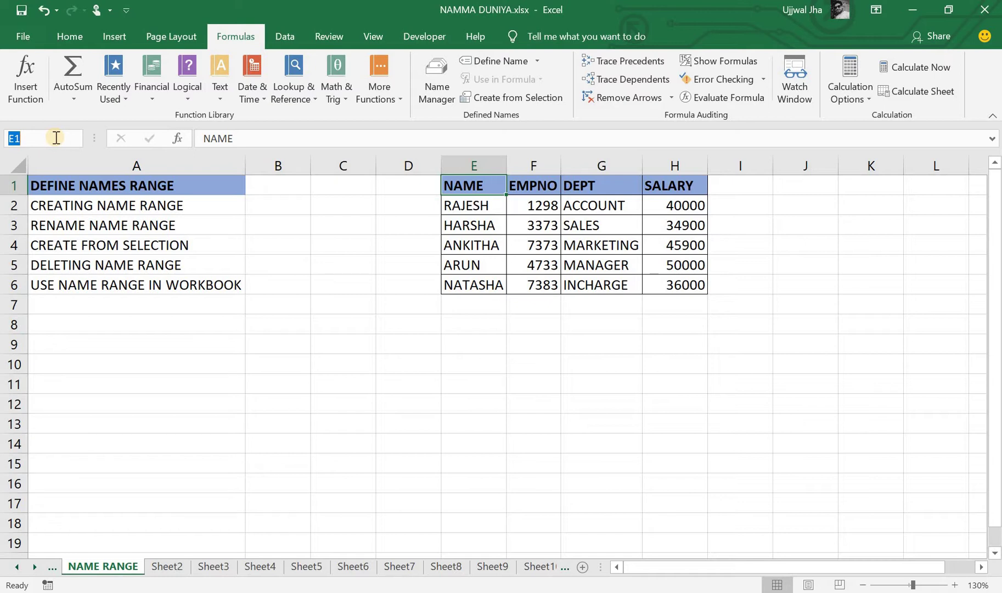
{"action": "type", "text": "NAME1"}
{"action": "key", "text": "Return"}
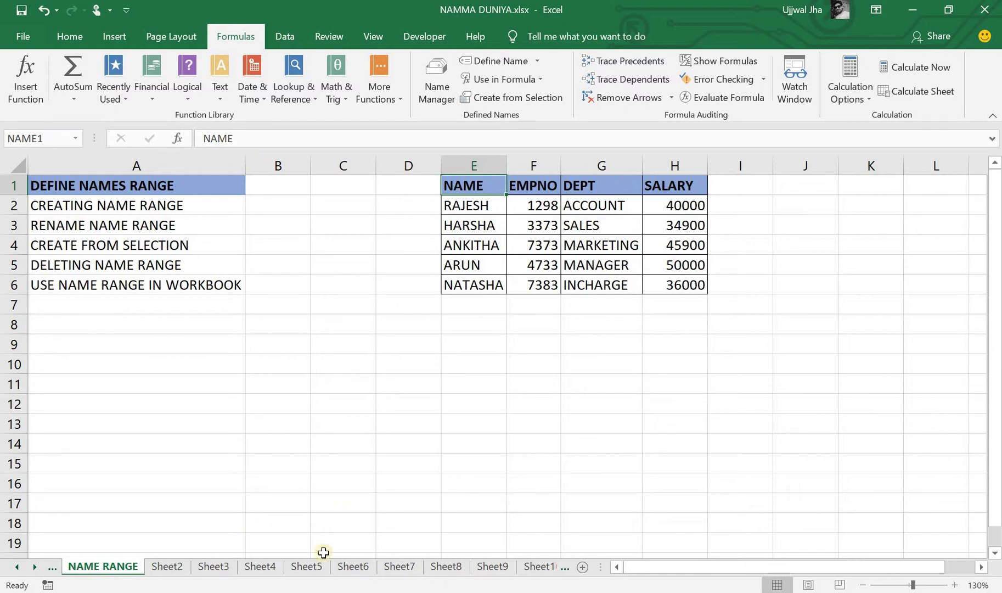
{"action": "left_click", "coordinate": [551, 571]}
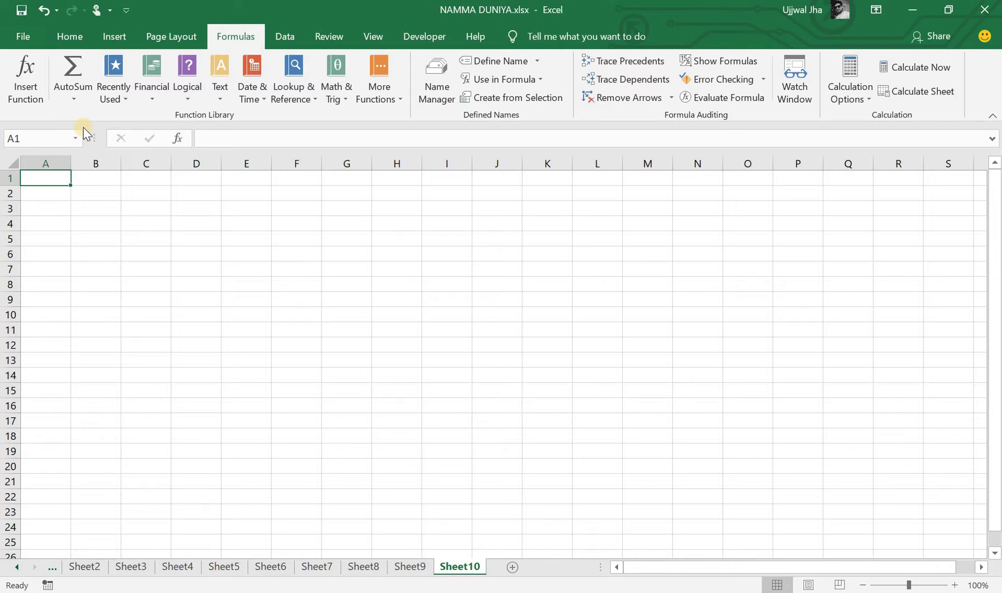
Jump to NAME1 from the Name Box list, then move the active cell away from E1
{"action": "left_click", "coordinate": [73, 138]}
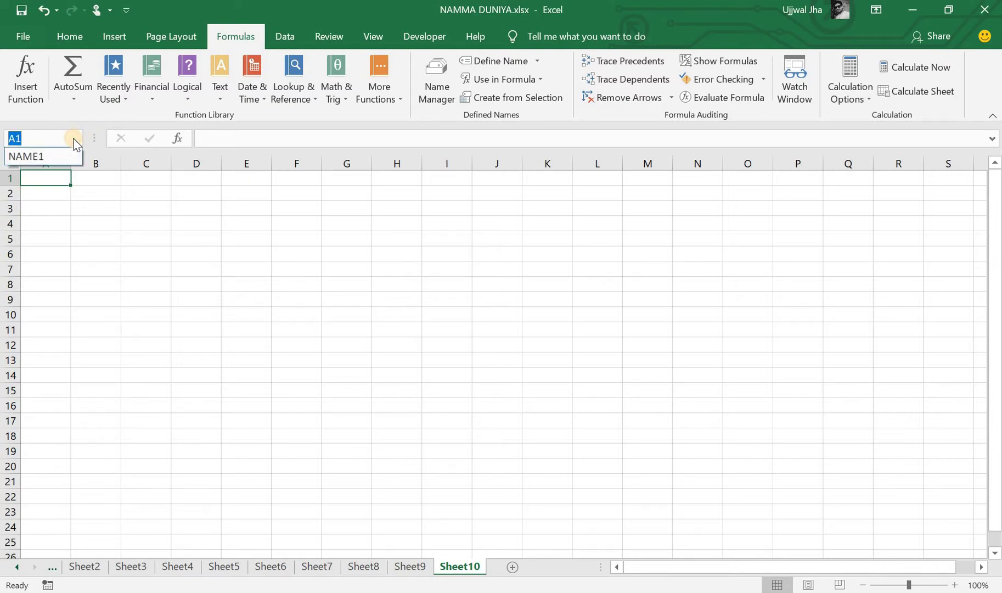
{"action": "left_click", "coordinate": [56, 153]}
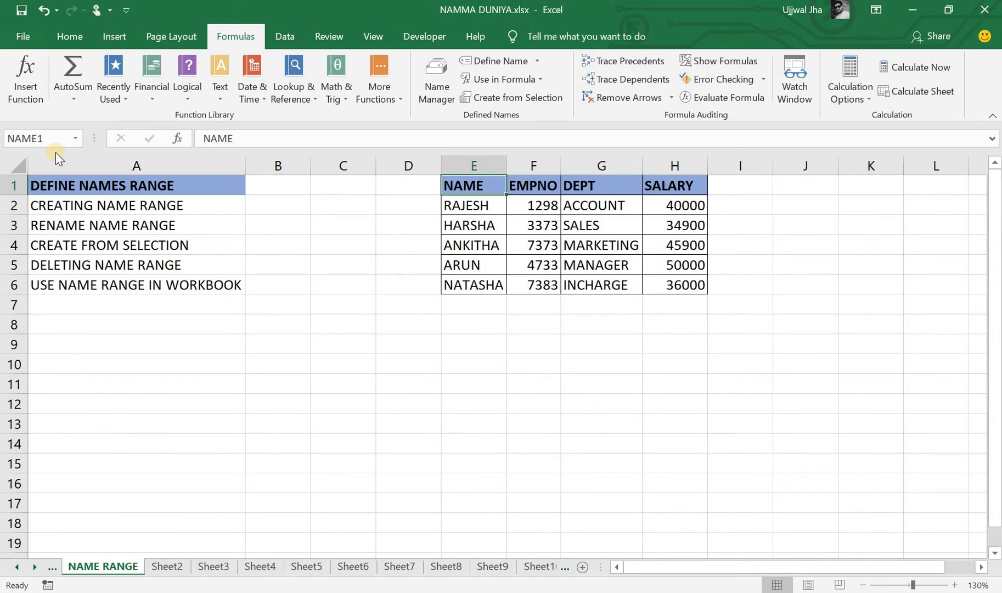
{"action": "left_click", "coordinate": [184, 427]}
{"action": "key", "text": "Right"}
{"action": "key", "text": "Down"}
{"action": "key", "text": "Down"}
{"action": "key", "text": "Down"}
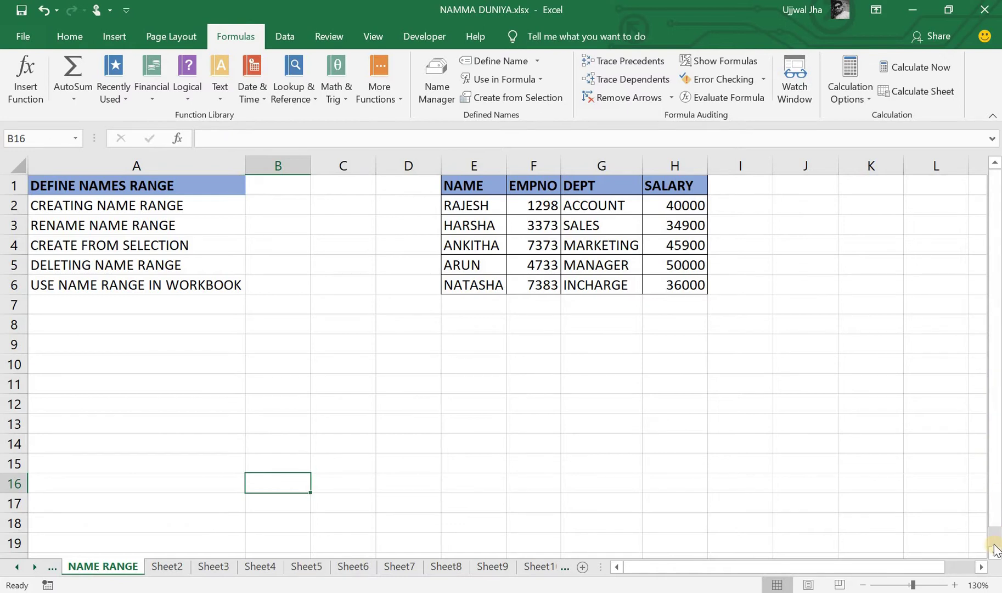
Scroll down to select G31, then jump back to NAME1 from the Name Box list
{"action": "left_click", "coordinate": [995, 553]}
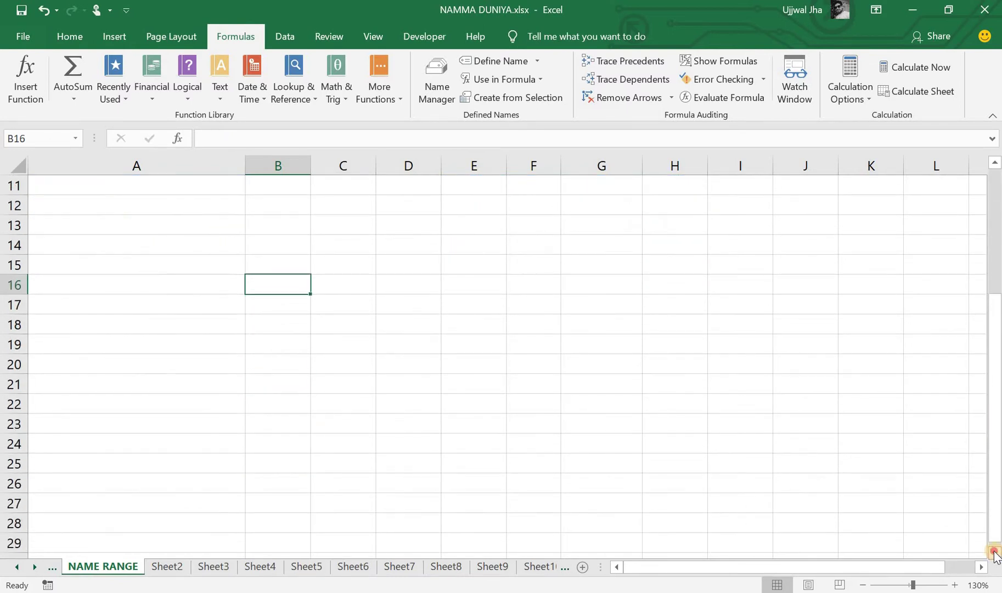
{"action": "left_click_drag", "start_coordinate": [995, 554], "coordinate": [994, 555]}
{"action": "left_click", "coordinate": [598, 397]}
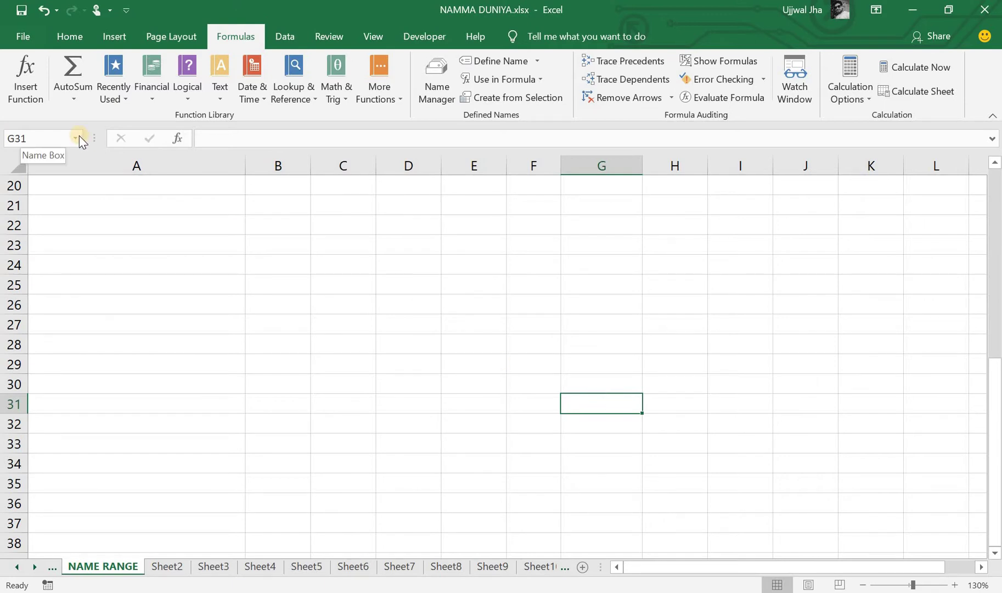
{"action": "left_click", "coordinate": [78, 138]}
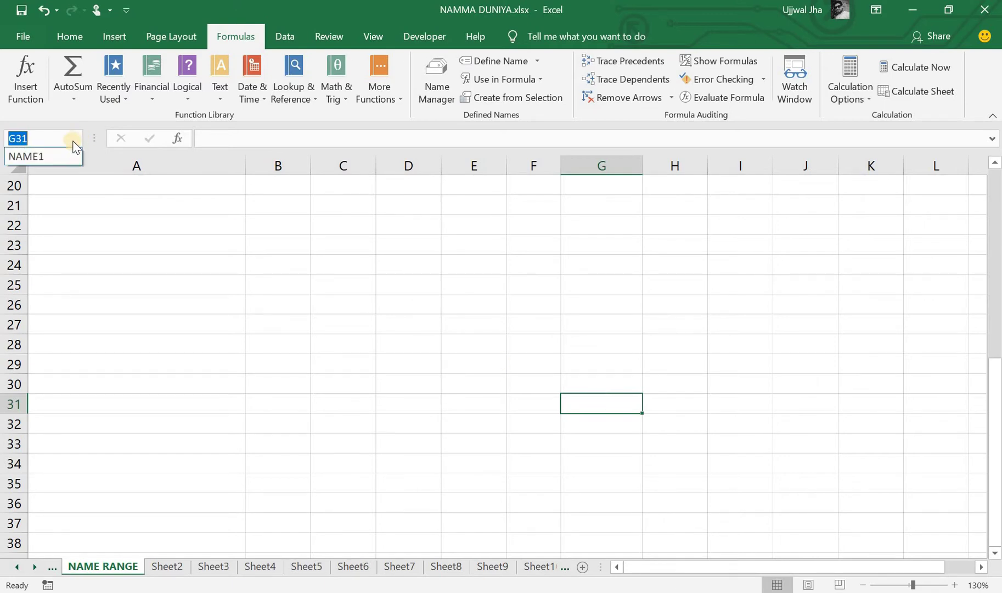
{"action": "left_click", "coordinate": [32, 151]}
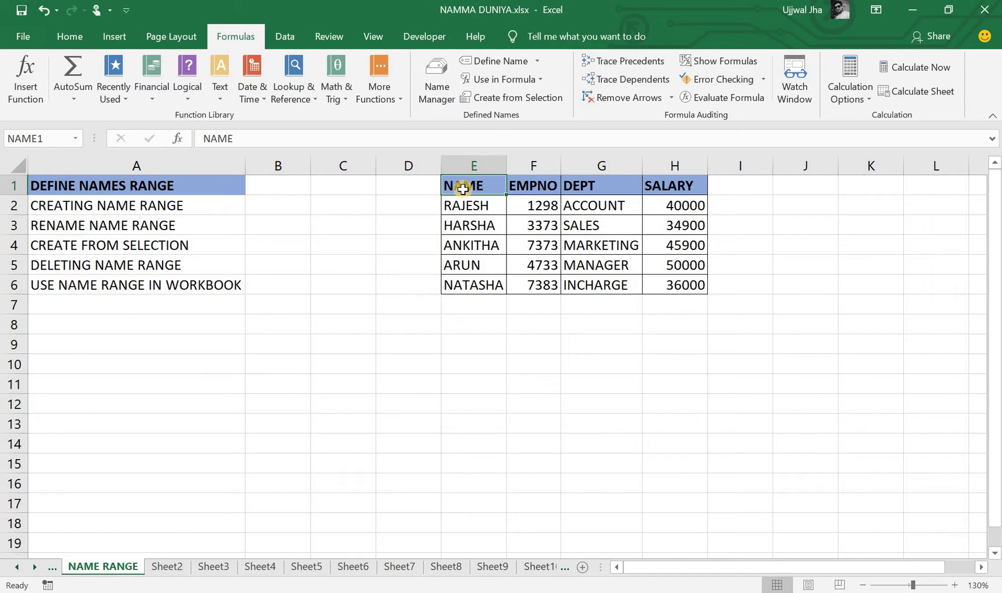
Select the employee names E1:E6 and name them NAME2 in the Name Box
{"action": "left_click_drag", "start_coordinate": [462, 189], "coordinate": [457, 283]}
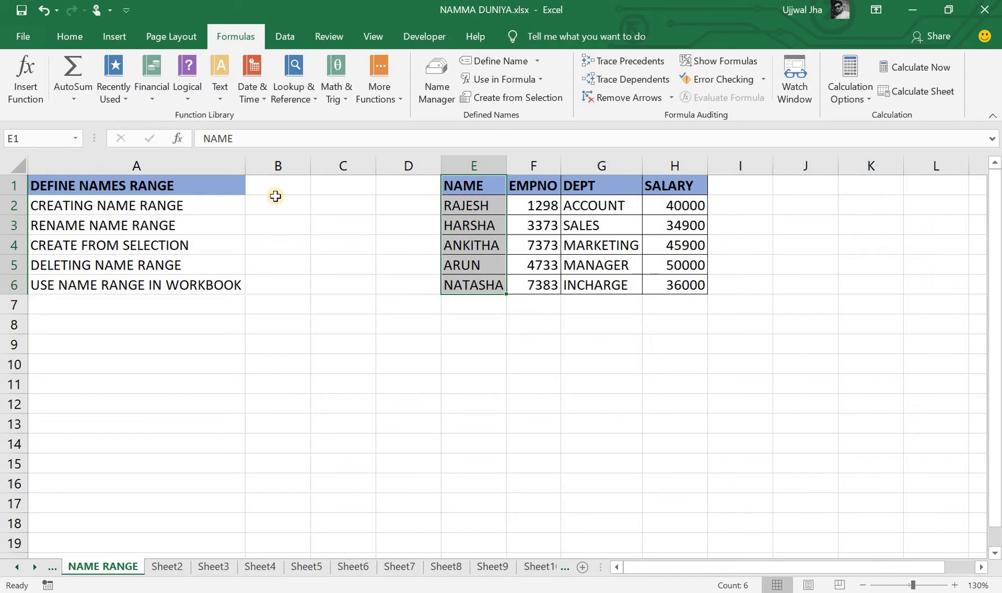
{"action": "left_click", "coordinate": [45, 137]}
{"action": "type", "text": "NAME"}
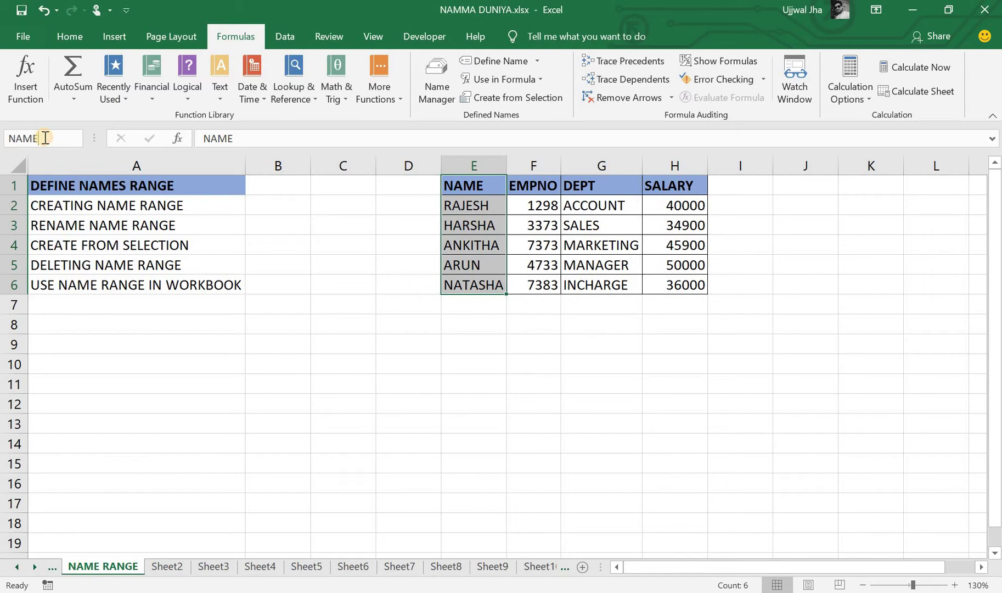
{"action": "type", "text": "2"}
{"action": "key", "text": "Return"}
Test NAME2 from an empty cell via the Name Box list, then switch to Sheet9
{"action": "left_click", "coordinate": [243, 283]}
{"action": "left_click", "coordinate": [335, 505]}
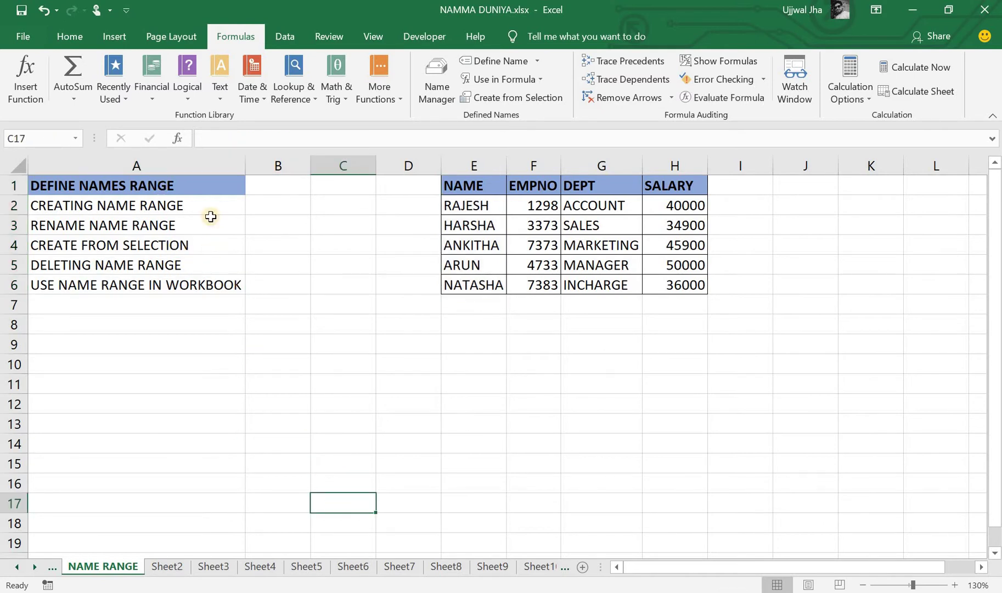
{"action": "left_click", "coordinate": [75, 138]}
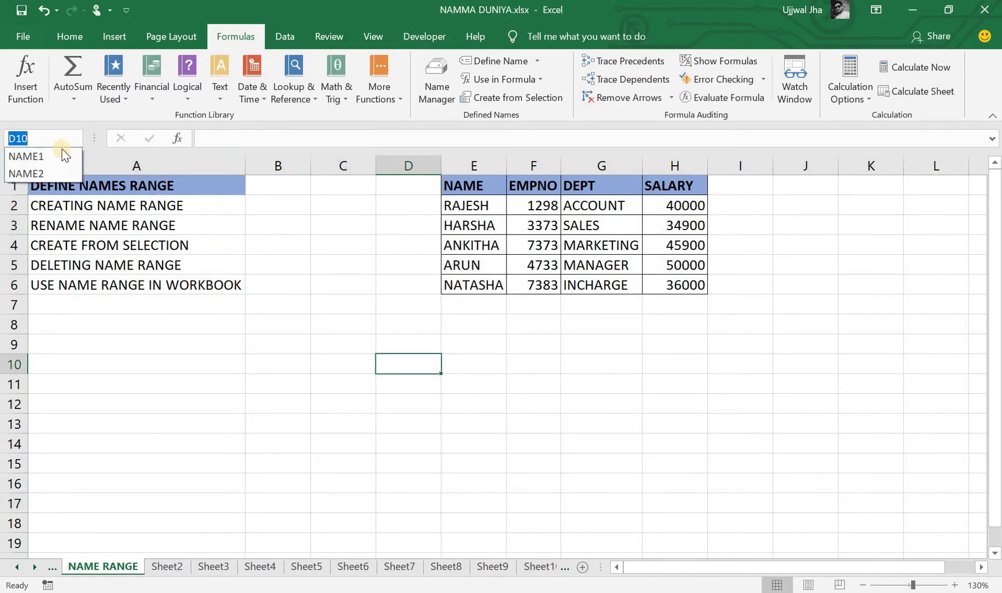
{"action": "left_click", "coordinate": [40, 173]}
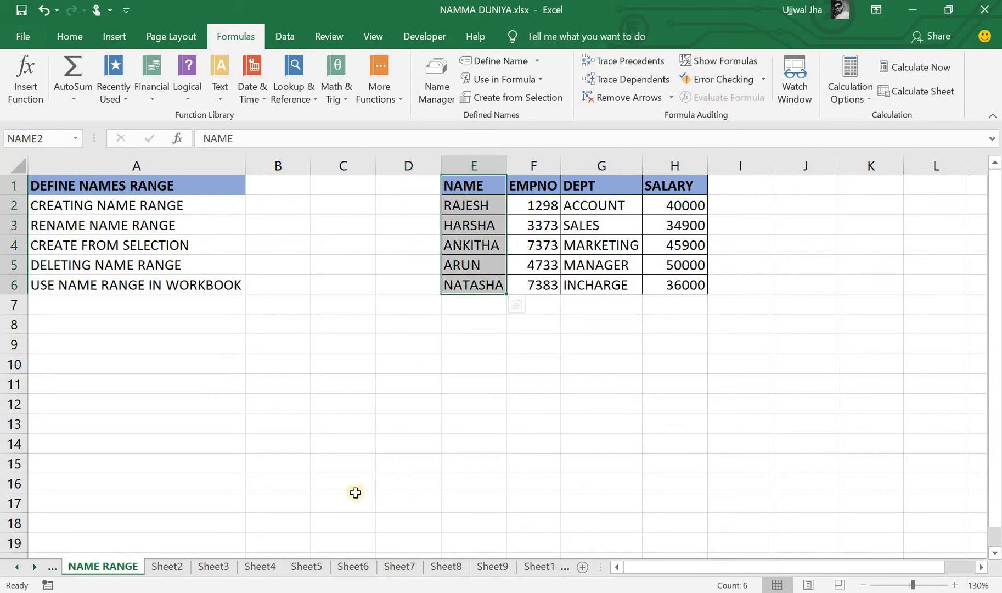
{"action": "left_click", "coordinate": [480, 569]}
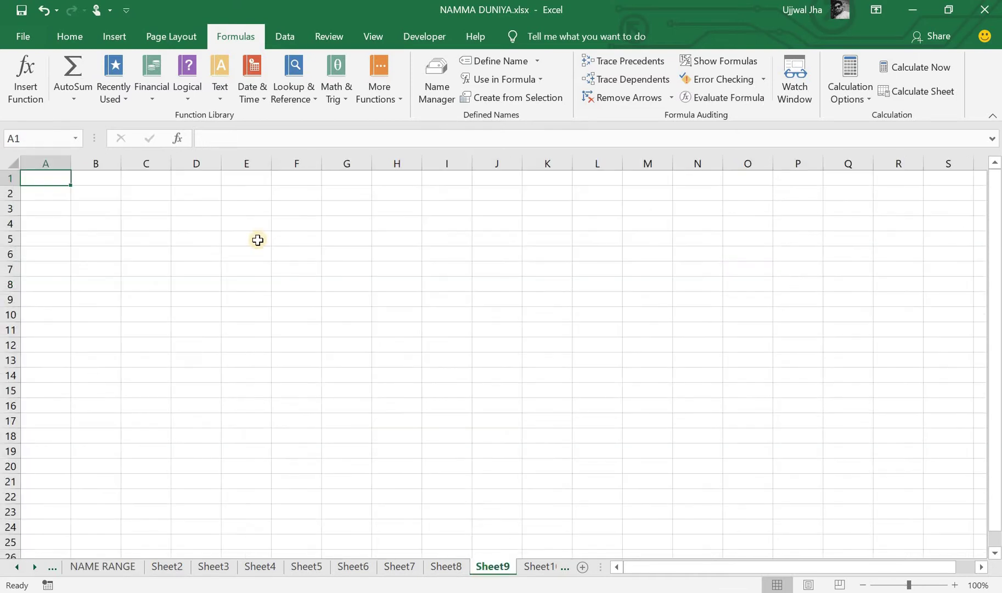
On Sheet9, pick NAME2 from the Name Box list to reach E1:E6 on NAME RANGE
{"action": "left_click", "coordinate": [75, 139]}
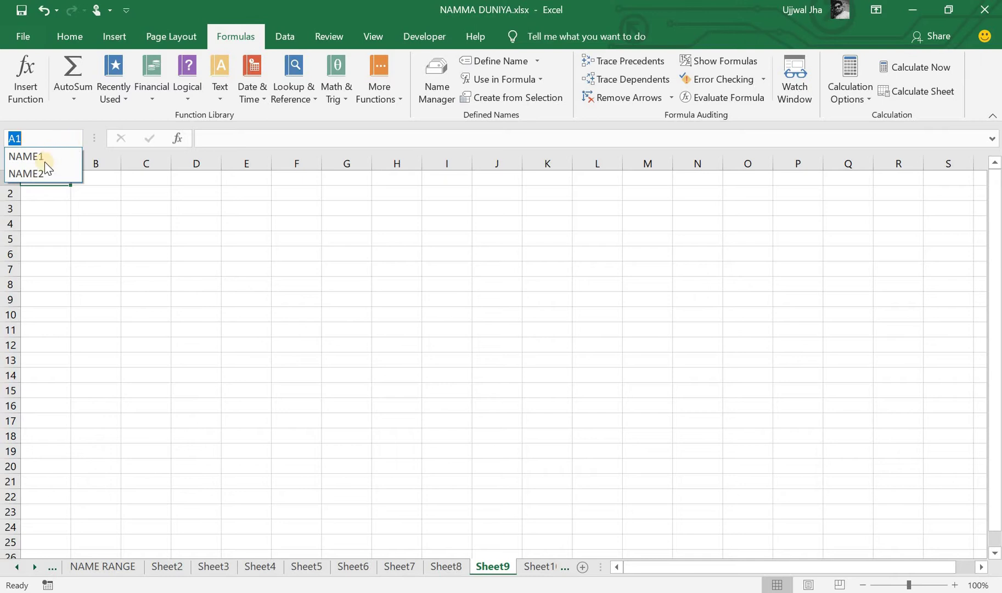
{"action": "left_click", "coordinate": [33, 170]}
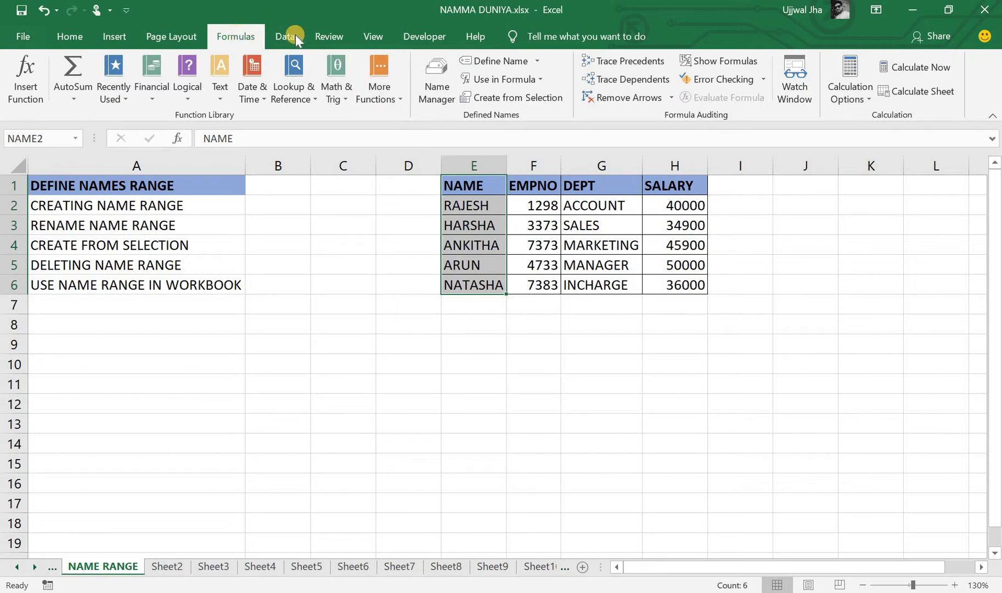
In Name Manager, edit NAME2 (E1:E6) and rename it to NAME3
{"action": "left_click", "coordinate": [444, 80]}
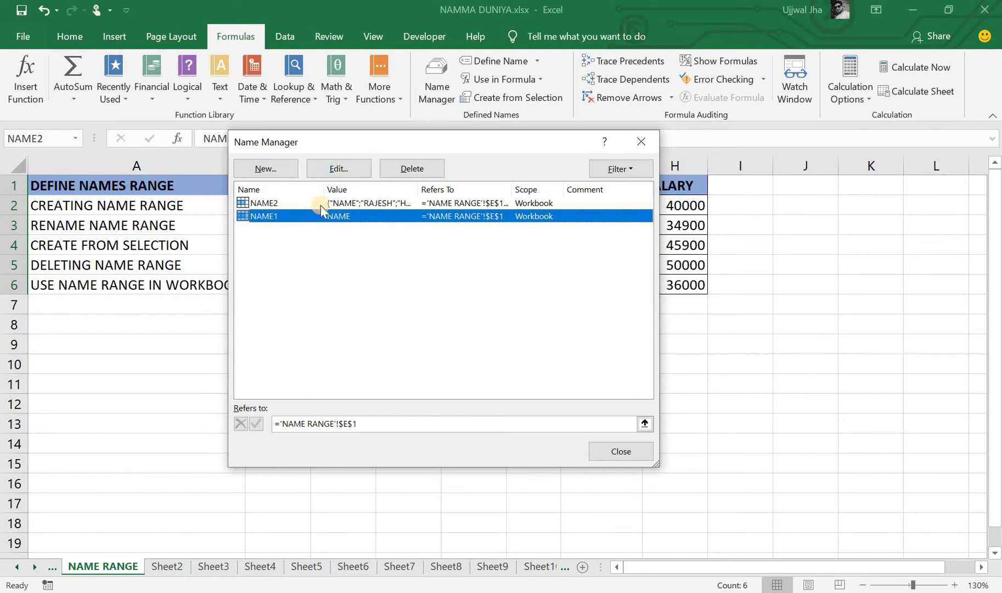
{"action": "left_click", "coordinate": [321, 205]}
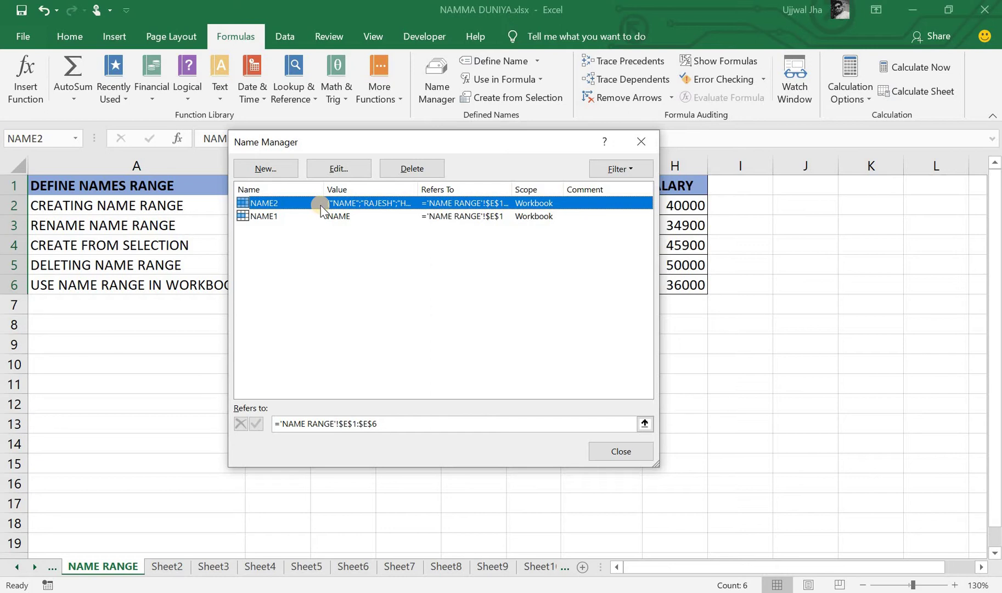
{"action": "left_click", "coordinate": [339, 171]}
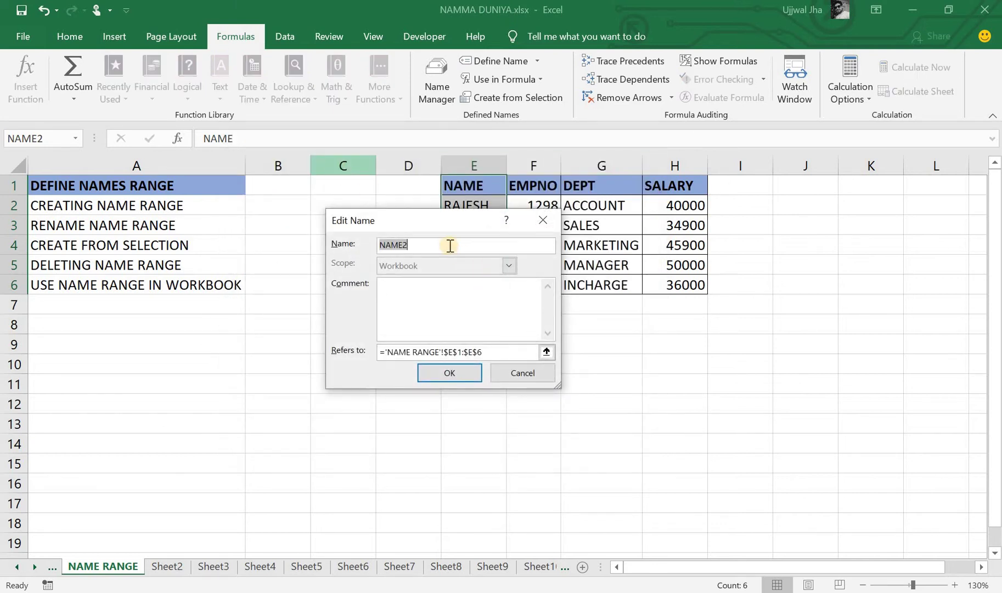
{"action": "key", "text": "BackSpace"}
{"action": "type", "text": "NAME3"}
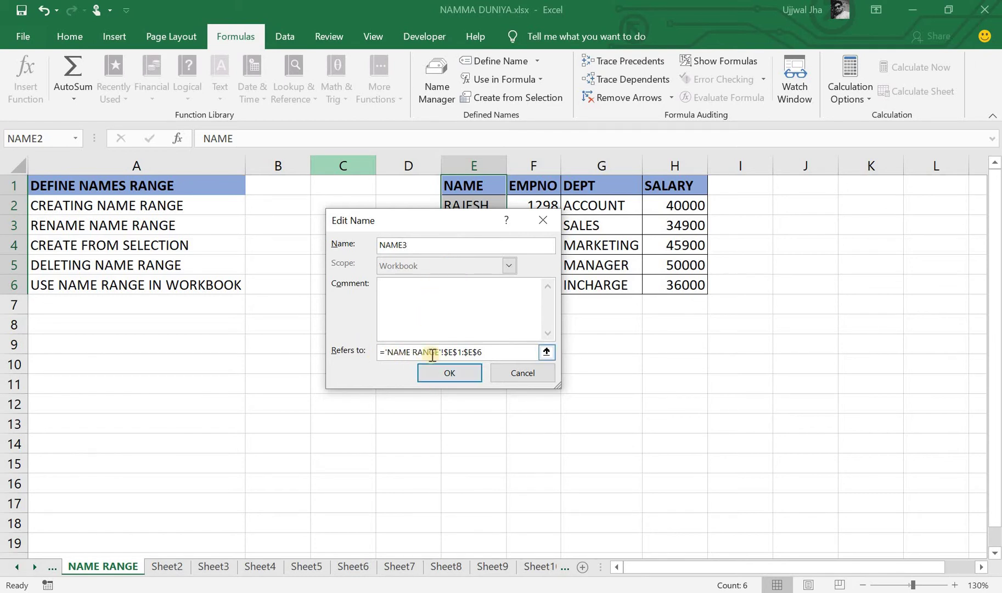
{"action": "left_click", "coordinate": [464, 377]}
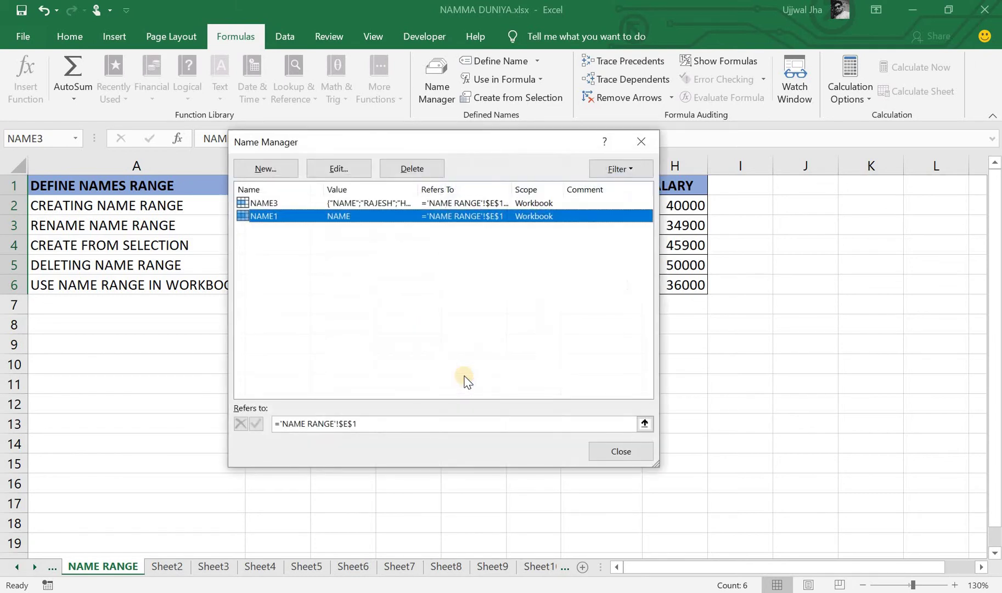
Close Name Manager and, from cell A11, jump to NAME3 via the Name Box list
{"action": "left_click", "coordinate": [613, 454]}
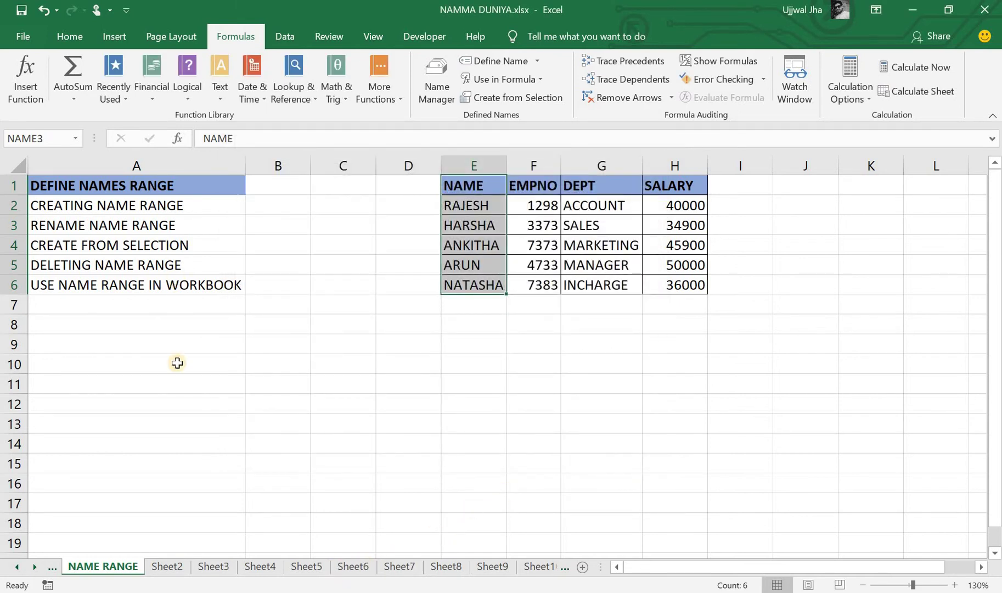
{"action": "left_click", "coordinate": [176, 382]}
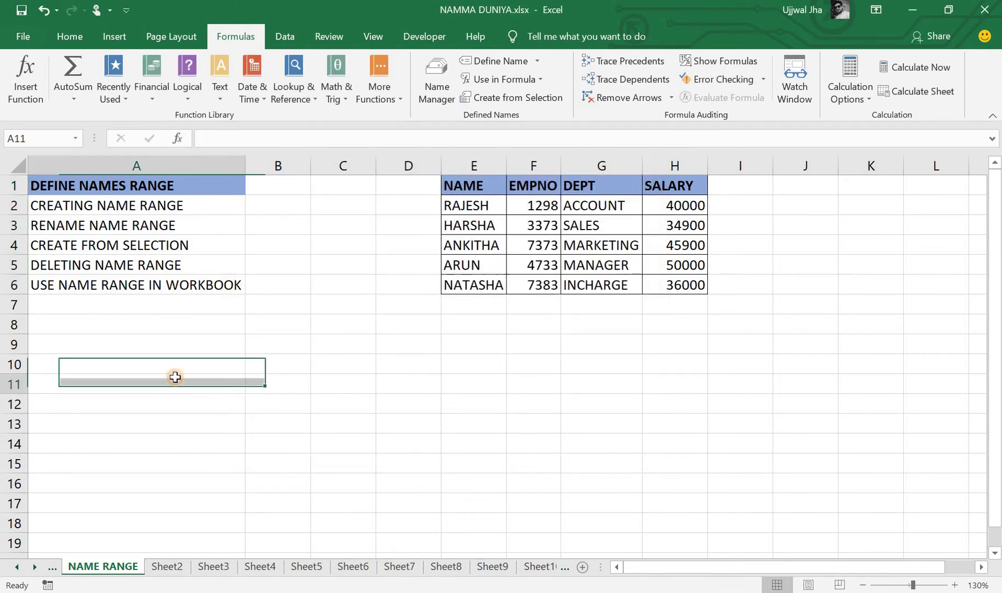
{"action": "left_click", "coordinate": [75, 138]}
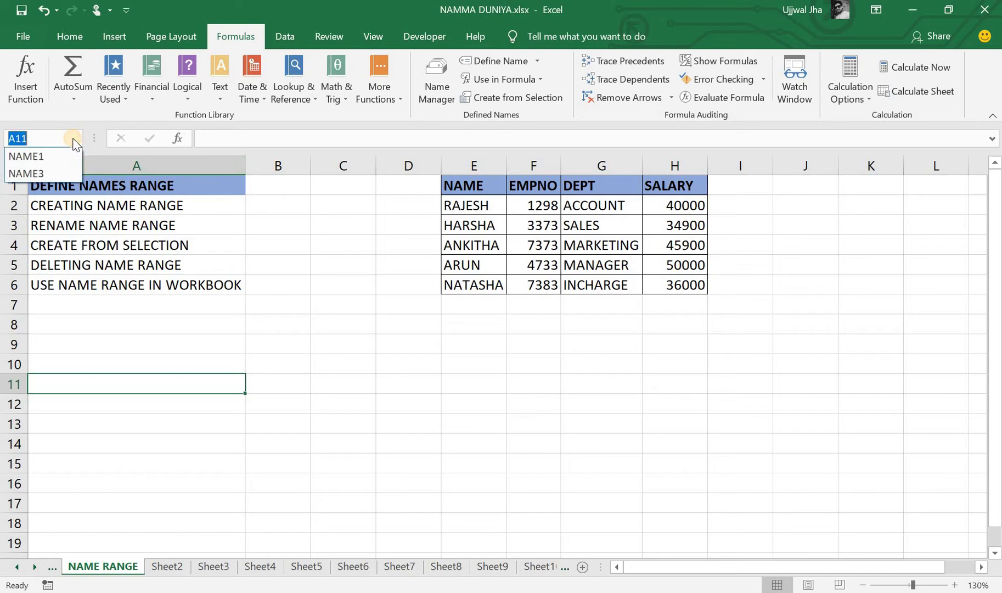
{"action": "left_click", "coordinate": [41, 172]}
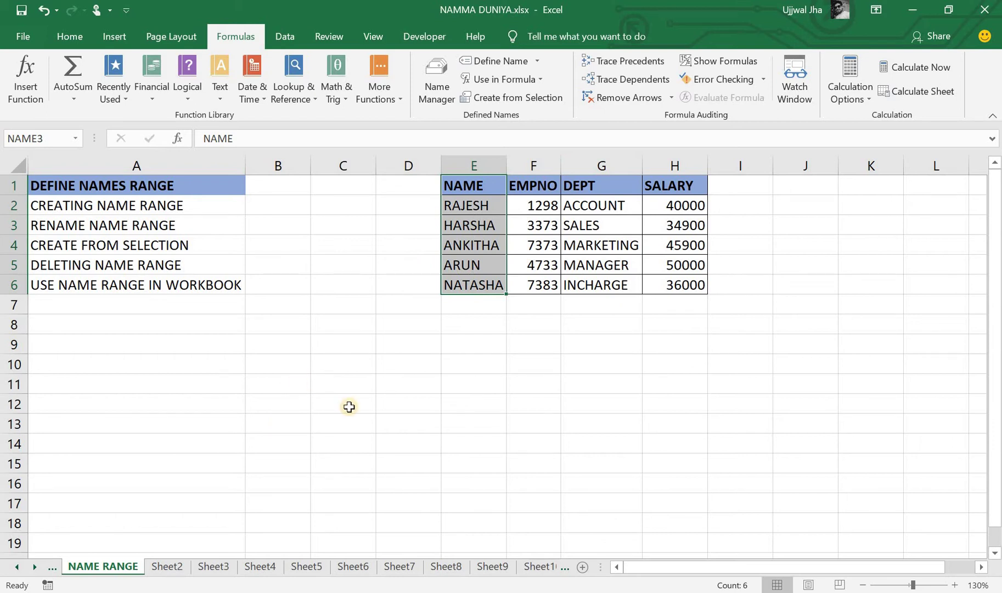
Check the names available from Sheet6, return to NAME RANGE, and select the EMPNO column F1:F6
{"action": "left_click", "coordinate": [346, 567]}
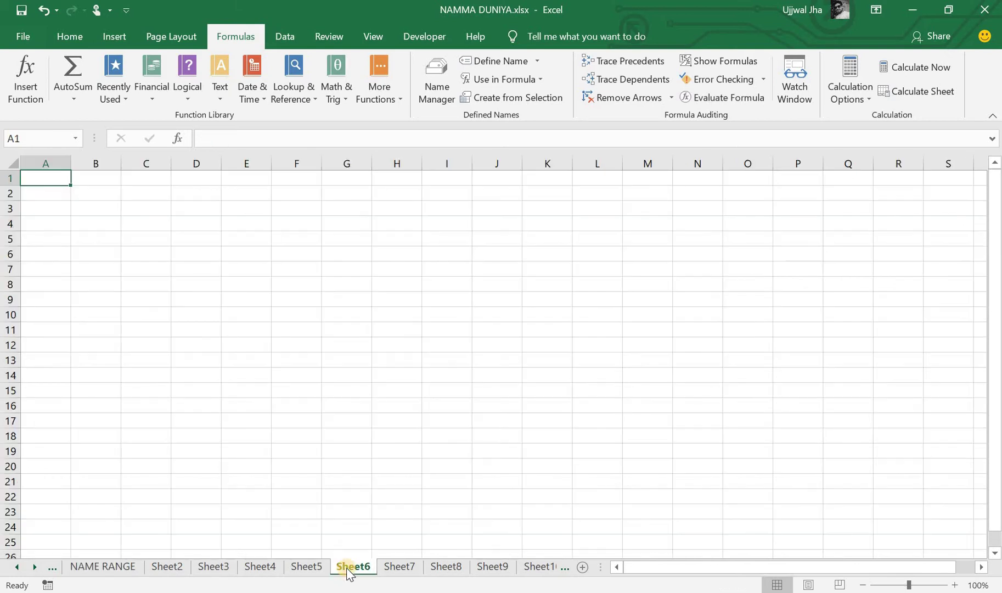
{"action": "left_click", "coordinate": [75, 141]}
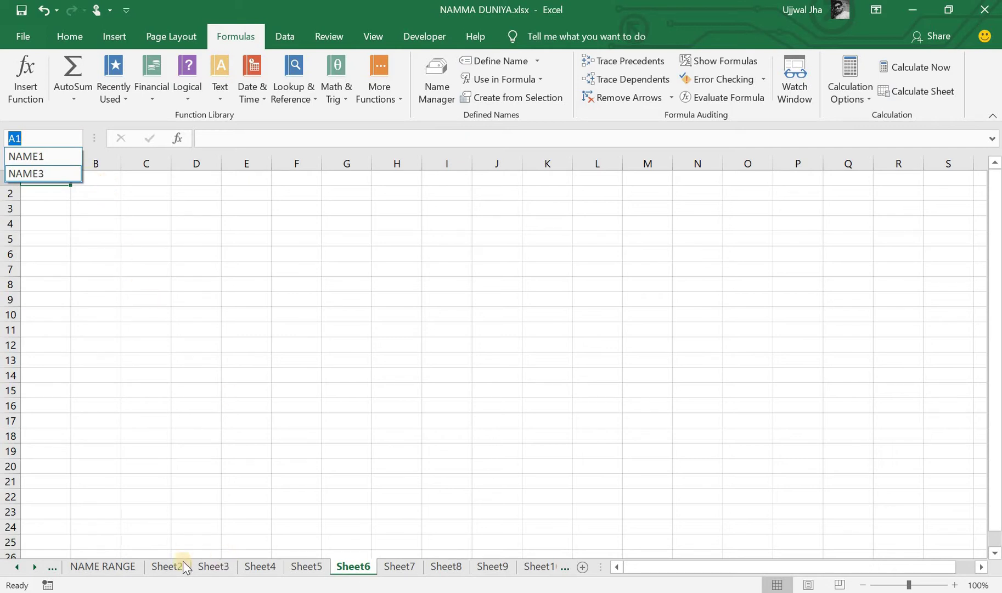
{"action": "left_click", "coordinate": [116, 568]}
{"action": "left_click", "coordinate": [115, 568]}
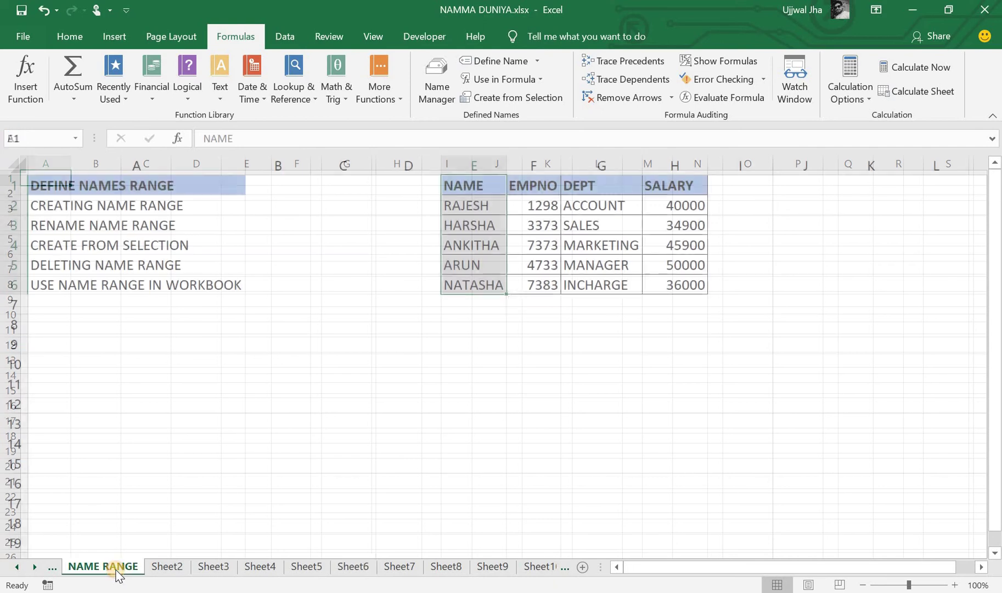
{"action": "left_click", "coordinate": [478, 401]}
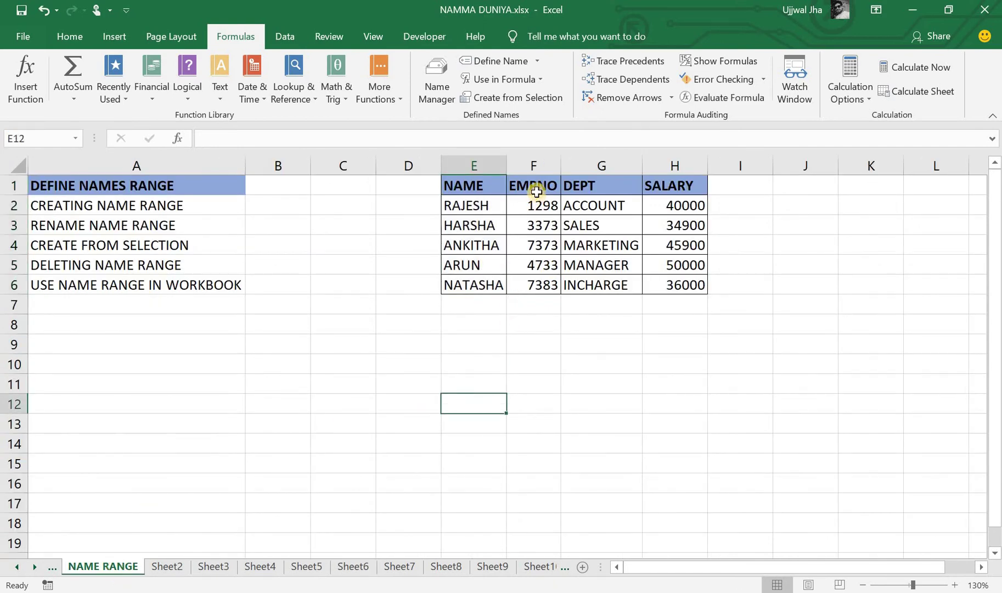
{"action": "left_click_drag", "start_coordinate": [532, 185], "coordinate": [524, 285]}
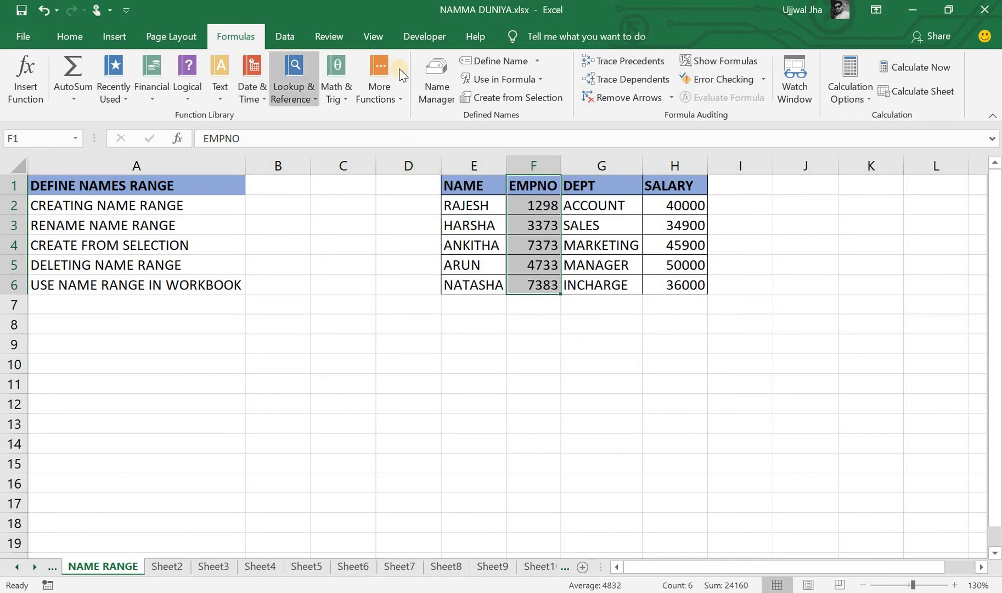
In Name Manager, create the name EMPDETAIL for F1:F6 with its scope set to Sheet6
{"action": "left_click", "coordinate": [437, 79]}
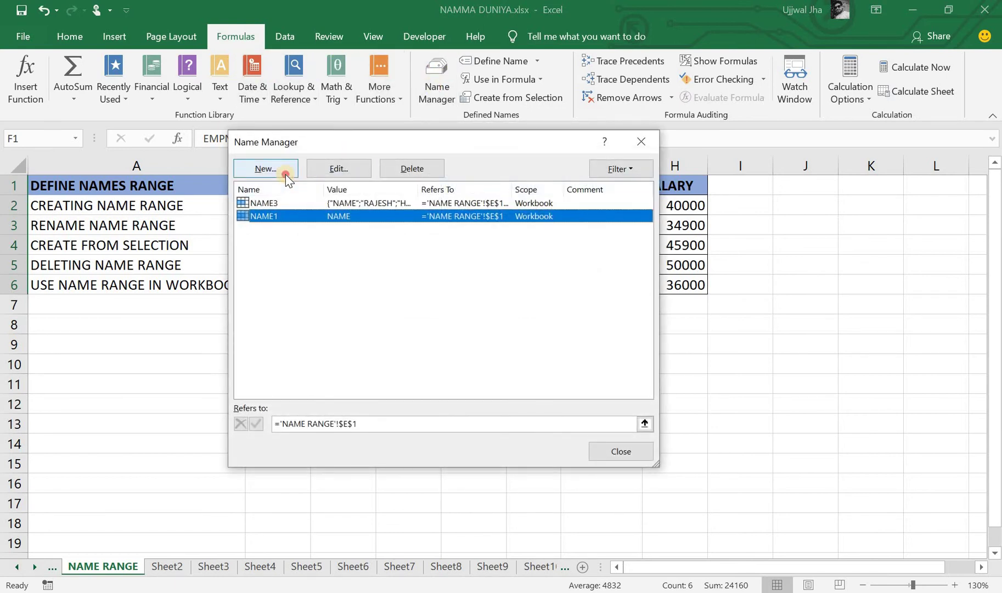
{"action": "left_click", "coordinate": [286, 174]}
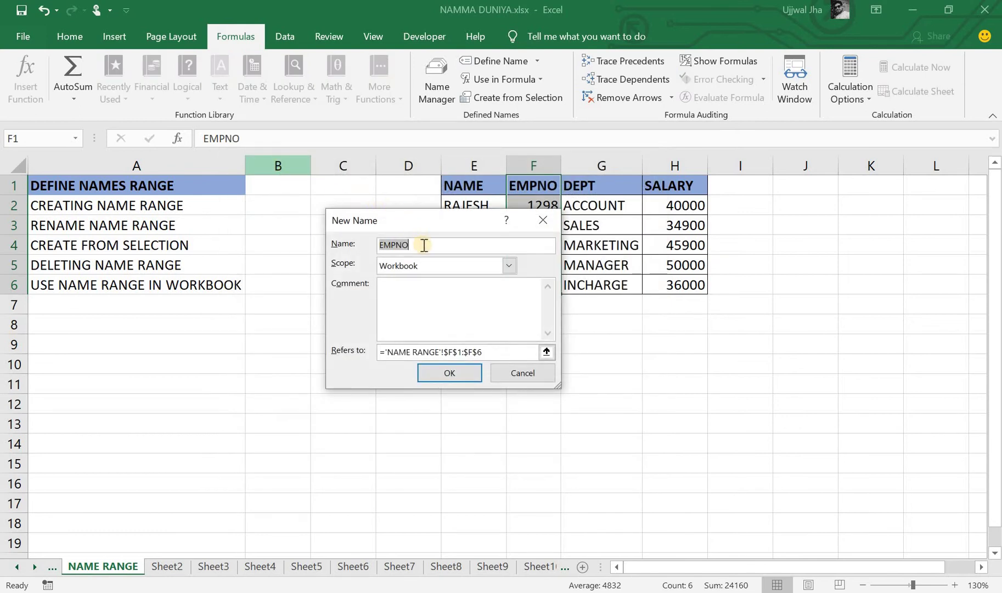
{"action": "left_click_drag", "start_coordinate": [424, 245], "coordinate": [370, 244]}
{"action": "type", "text": "S"}
{"action": "type", "text": "H"}
{"action": "key", "text": "BackSpace"}
{"action": "key", "text": "BackSpace"}
{"action": "type", "text": "E"}
{"action": "type", "text": "MPDE"}
{"action": "type", "text": "TAIL"}
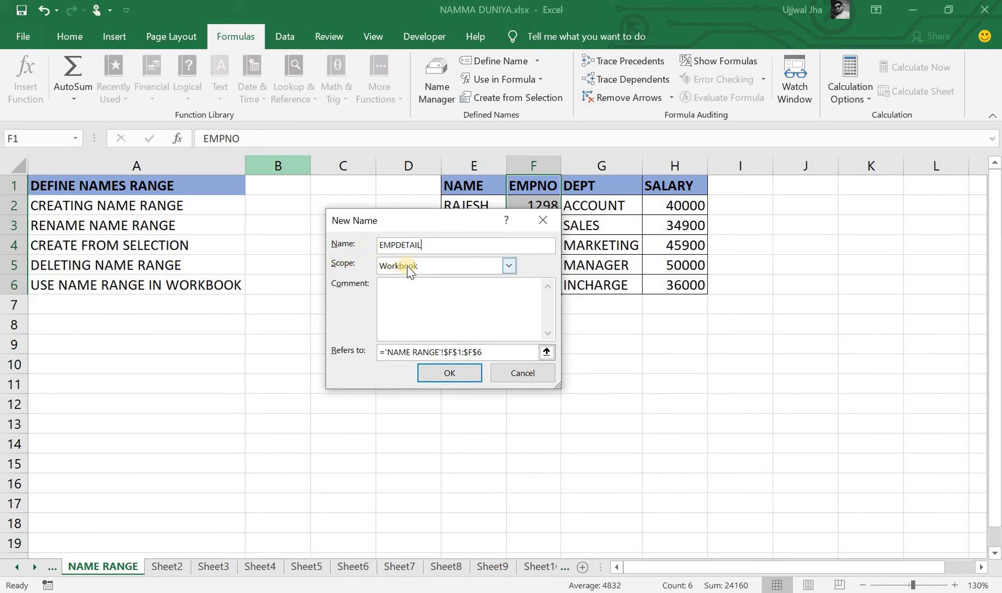
{"action": "left_click", "coordinate": [409, 269]}
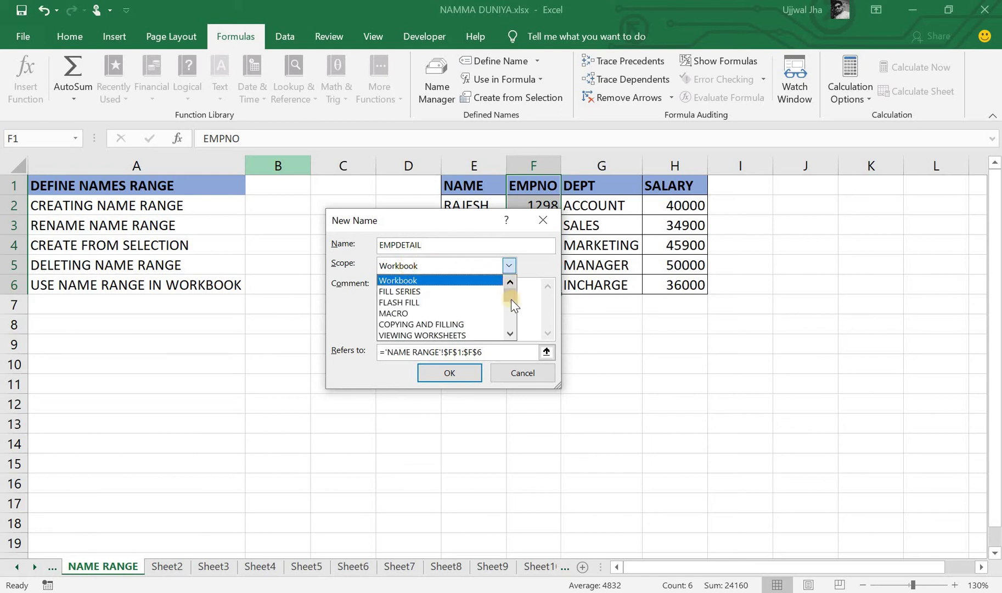
{"action": "left_click_drag", "start_coordinate": [512, 305], "coordinate": [507, 327]}
{"action": "left_click", "coordinate": [432, 318]}
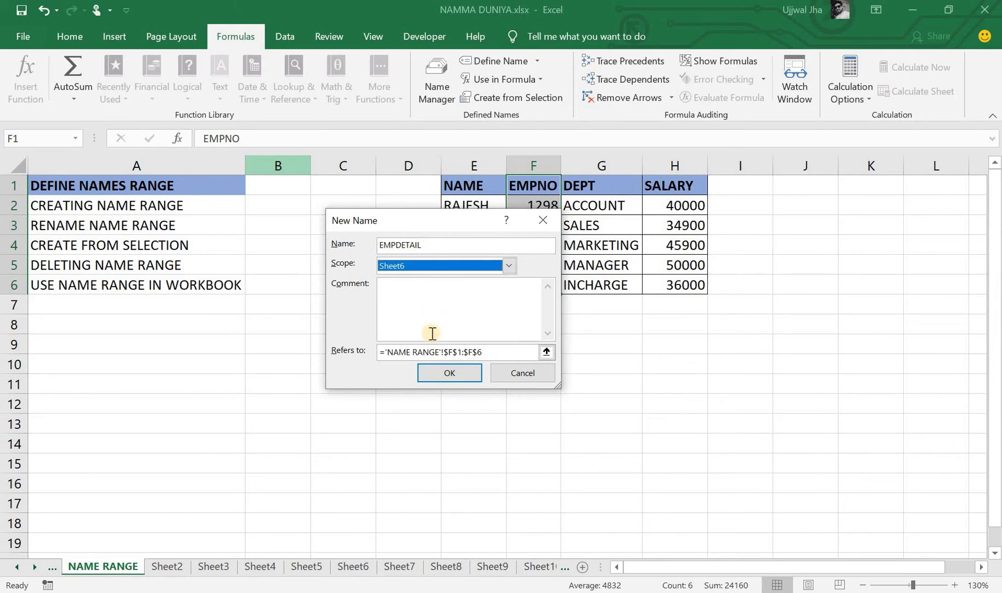
{"action": "left_click", "coordinate": [438, 373]}
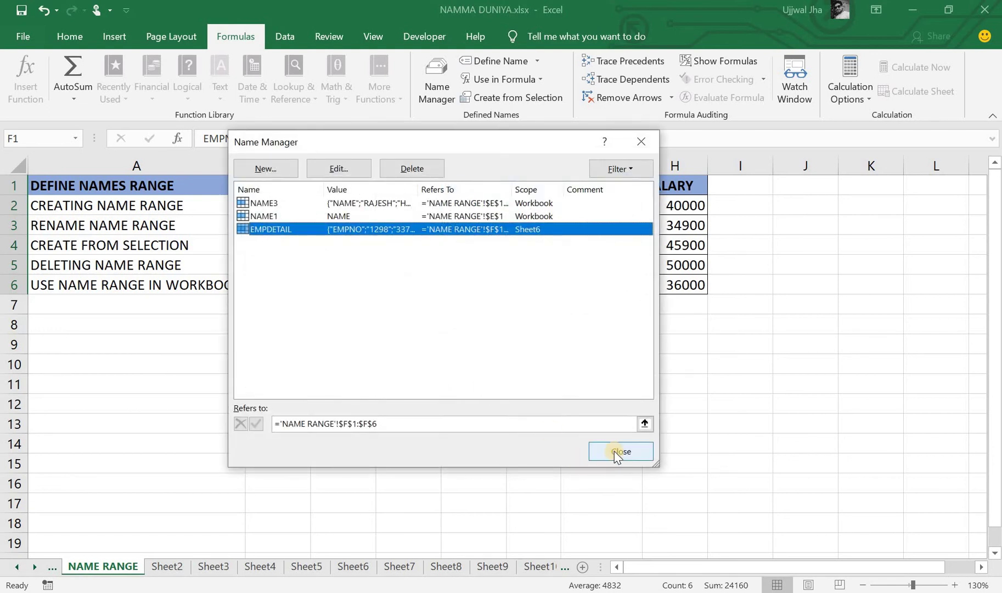
{"action": "left_click", "coordinate": [617, 456]}
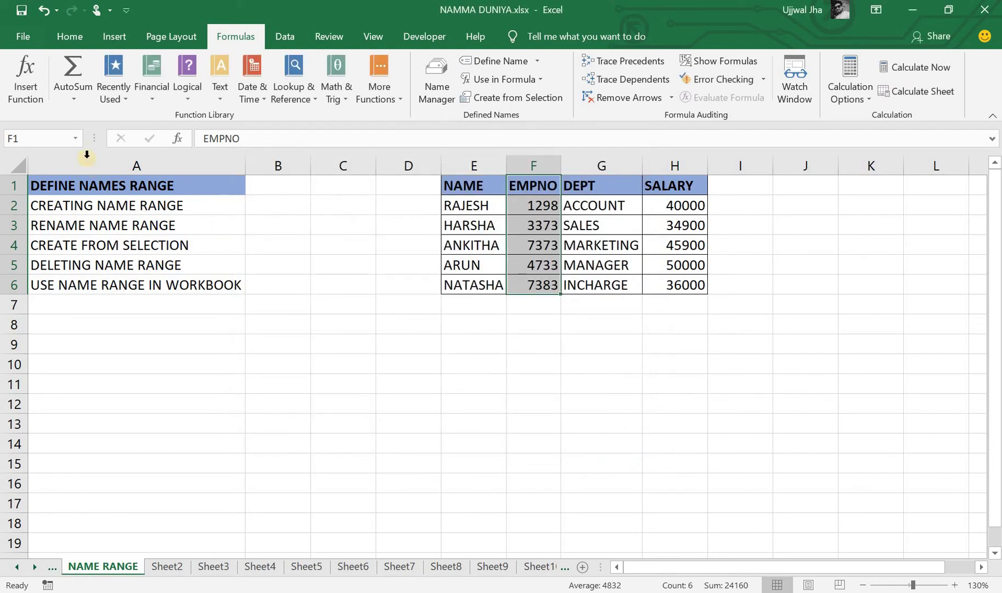
Check the Name Box name lists on NAME RANGE and Sheet2 without choosing any name
{"action": "left_click", "coordinate": [78, 138]}
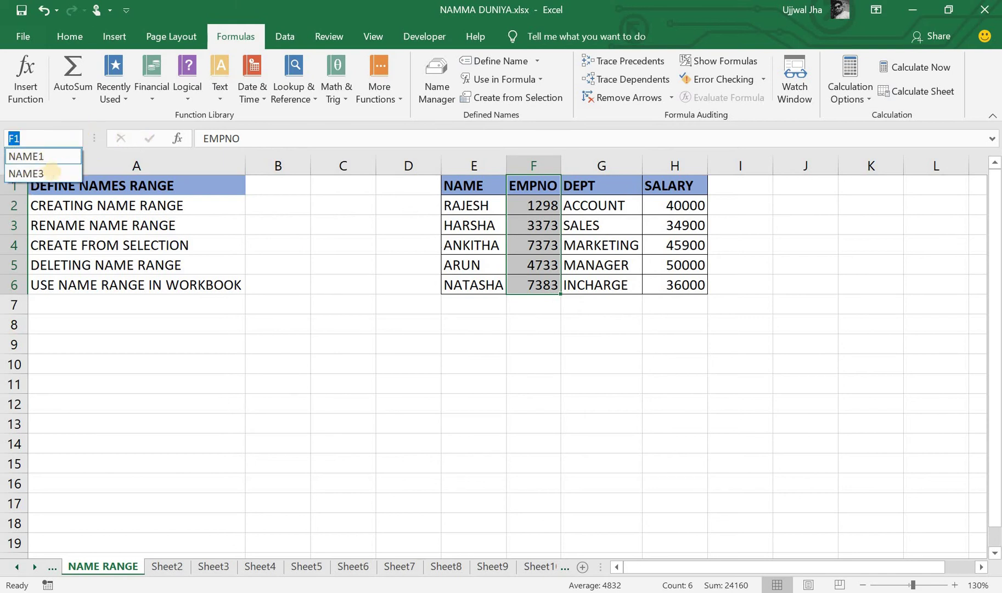
{"action": "left_click", "coordinate": [182, 568]}
{"action": "left_click", "coordinate": [184, 566]}
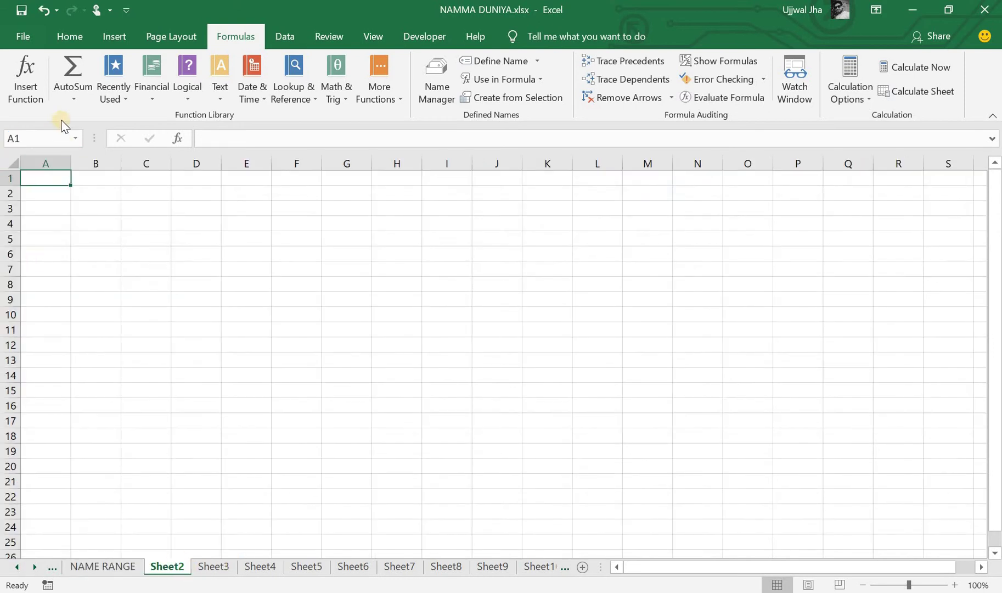
{"action": "left_click", "coordinate": [77, 144]}
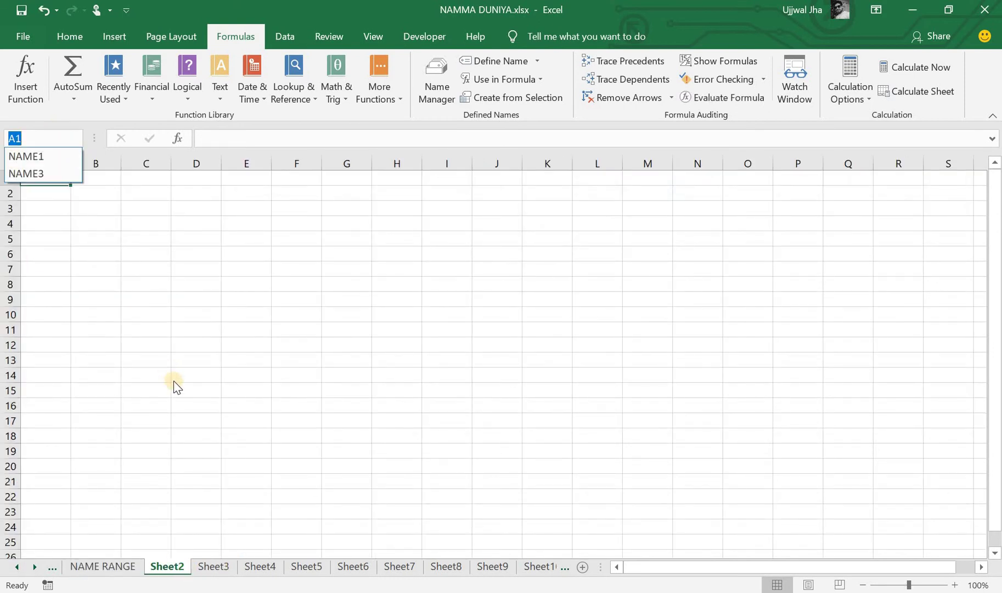
{"action": "left_click", "coordinate": [344, 563]}
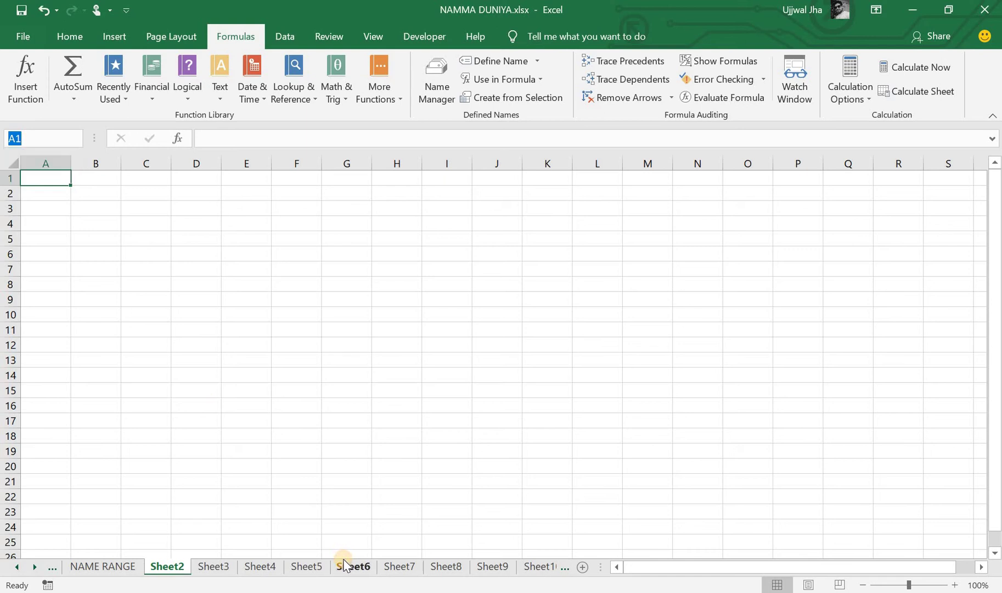
On Sheet6, jump to EMPDETAIL from the Name Box list
{"action": "left_click", "coordinate": [344, 564]}
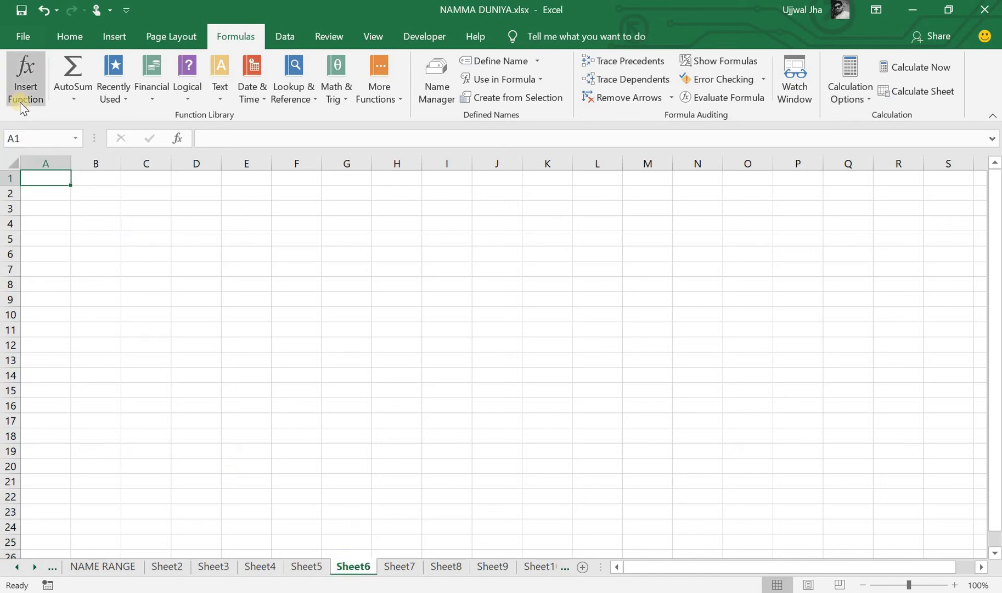
{"action": "left_click", "coordinate": [74, 141]}
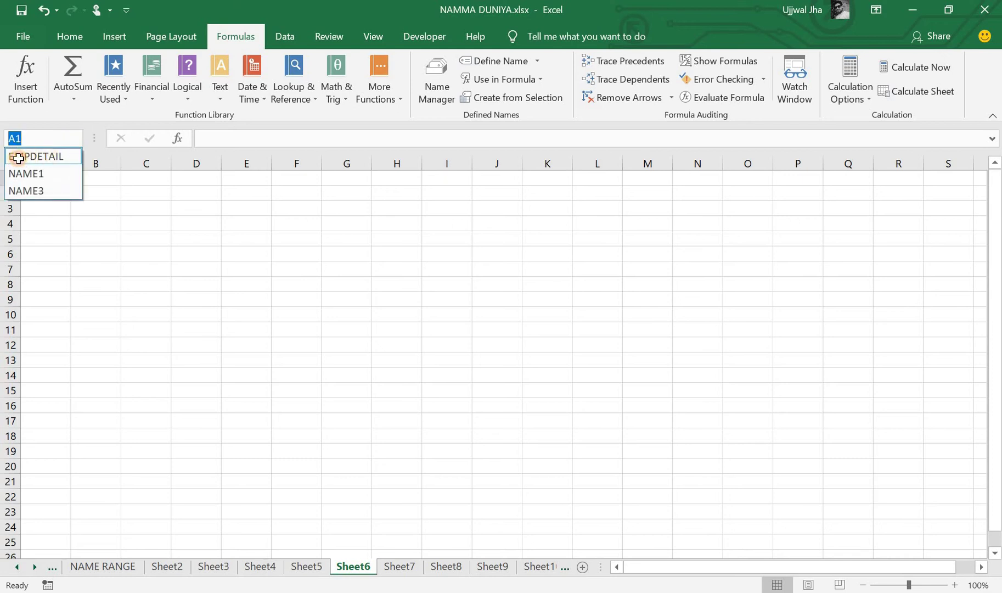
{"action": "left_click", "coordinate": [19, 158]}
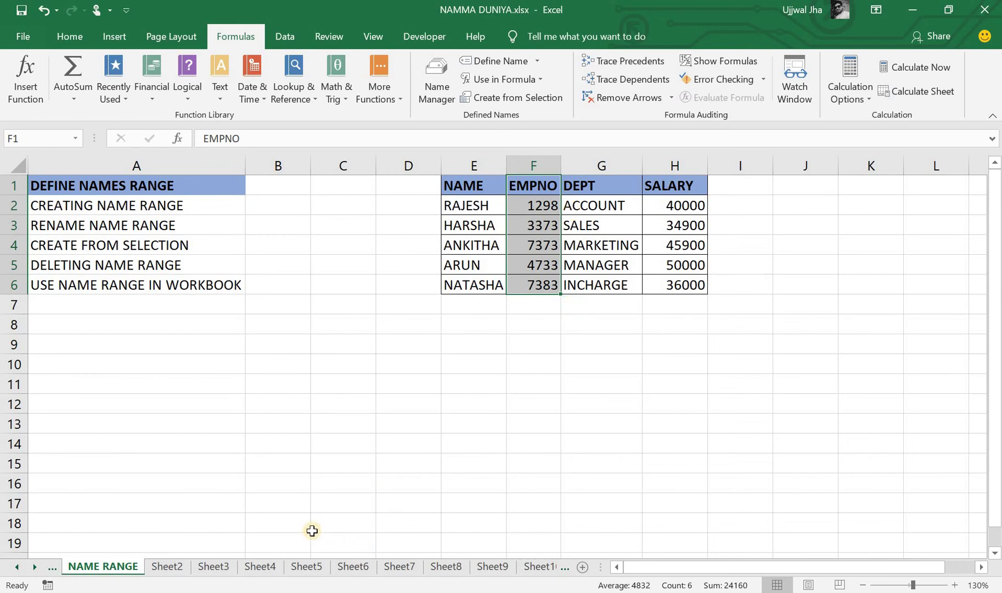
Select E1:H6 and use Create from Selection with only Top row checked
{"action": "left_click", "coordinate": [406, 428]}
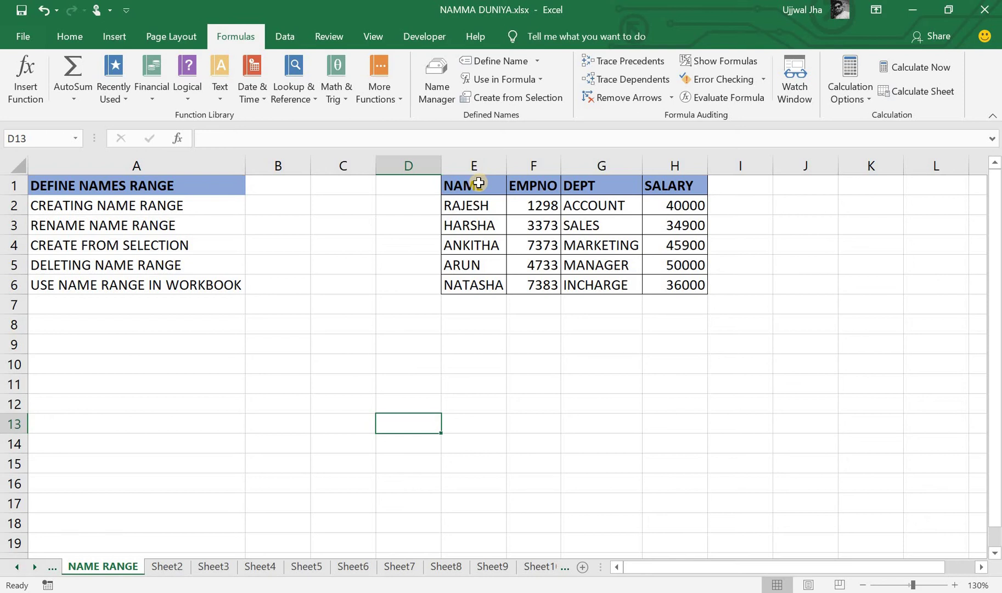
{"action": "mouse_move", "coordinate": [479, 183]}
{"action": "left_mouse_down"}
{"action": "mouse_move", "coordinate": [602, 310]}
{"action": "mouse_move", "coordinate": [669, 287]}
{"action": "left_mouse_up"}
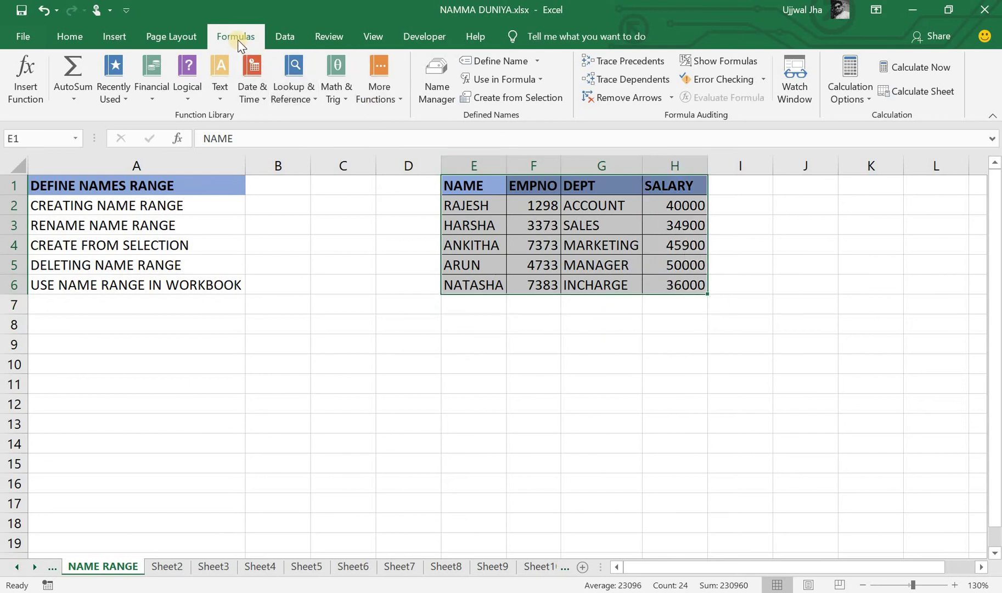
{"action": "left_click", "coordinate": [521, 97]}
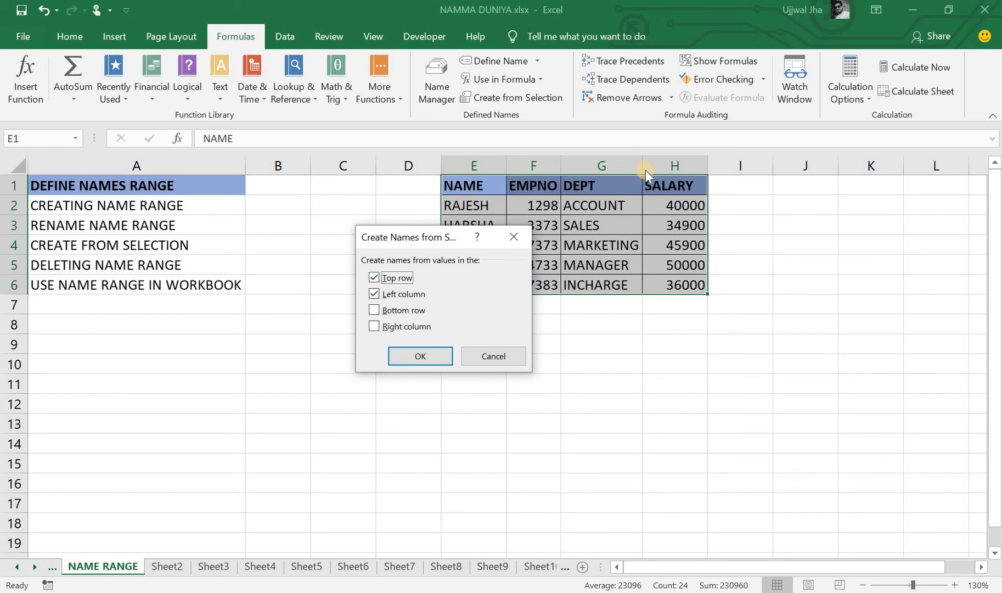
{"action": "left_click", "coordinate": [374, 295]}
{"action": "left_click", "coordinate": [408, 356]}
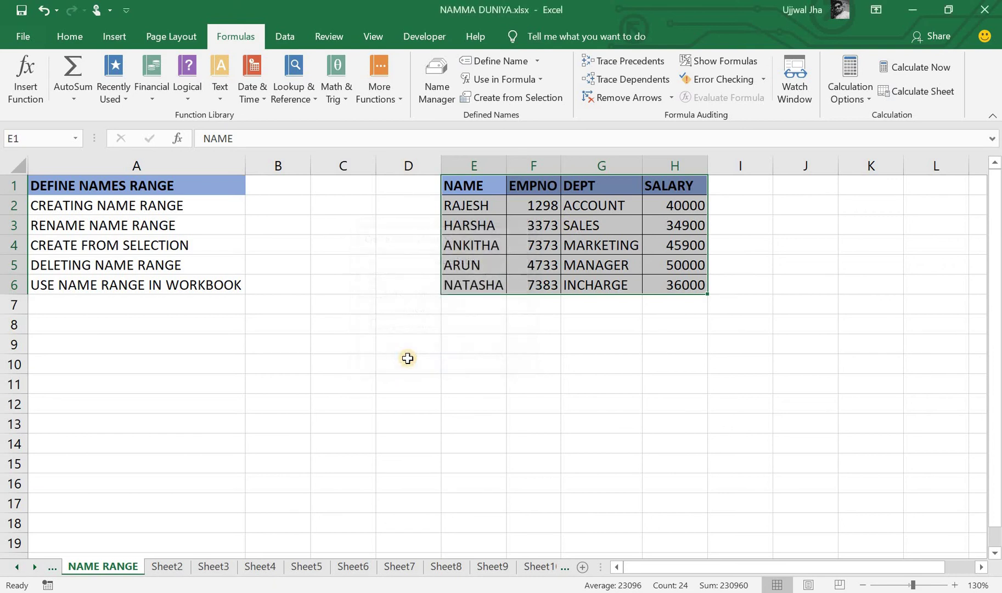
{"action": "left_click", "coordinate": [76, 137]}
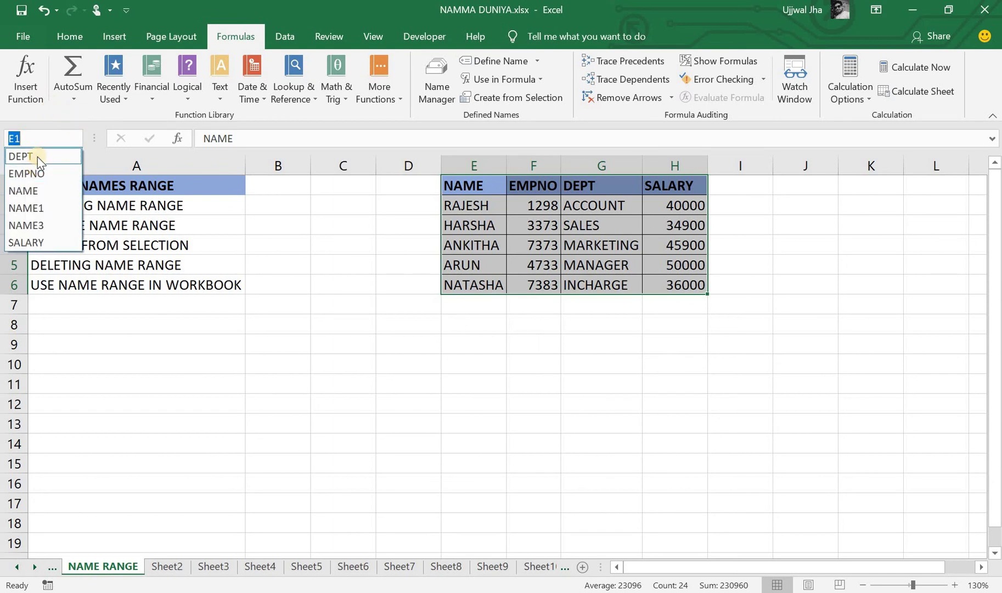
{"action": "left_click", "coordinate": [46, 246]}
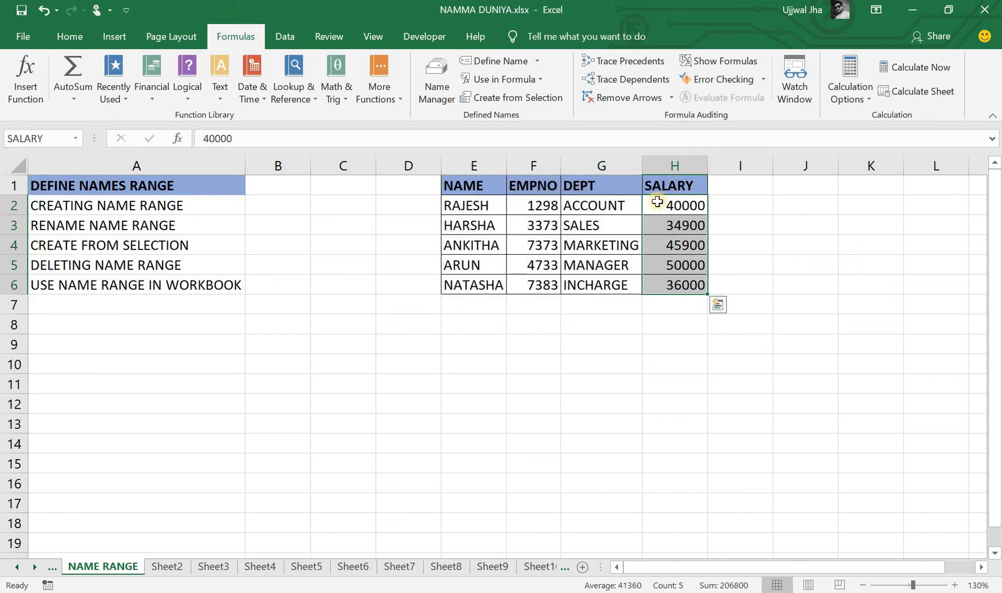
{"action": "left_click", "coordinate": [77, 138]}
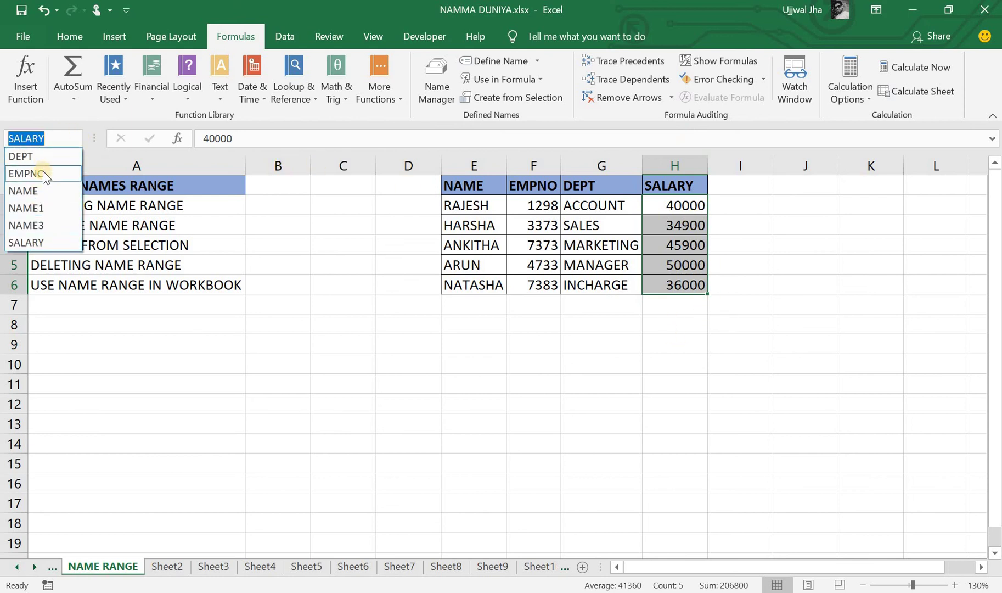
{"action": "left_click", "coordinate": [39, 172]}
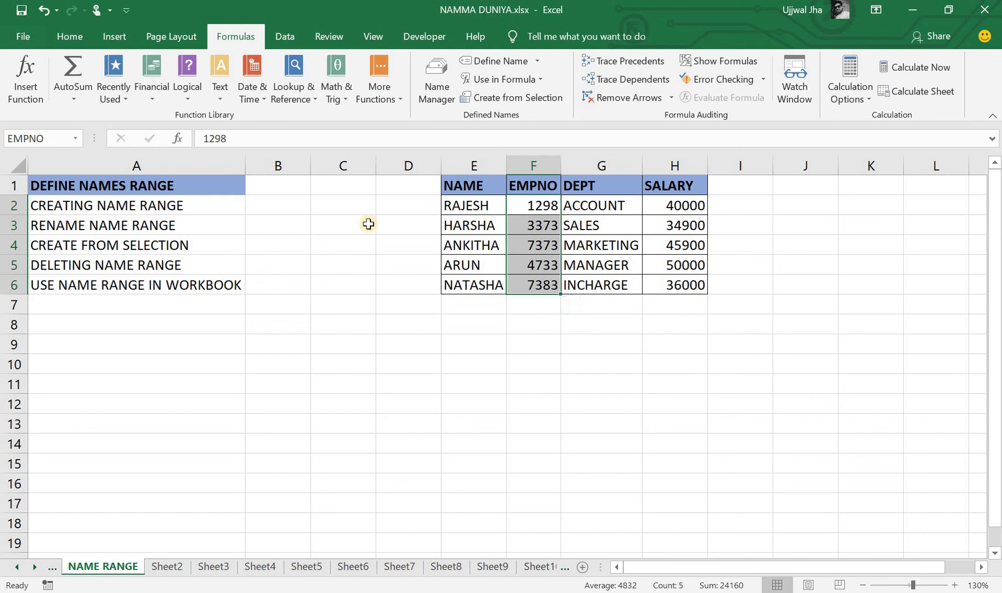
{"action": "left_click", "coordinate": [480, 180]}
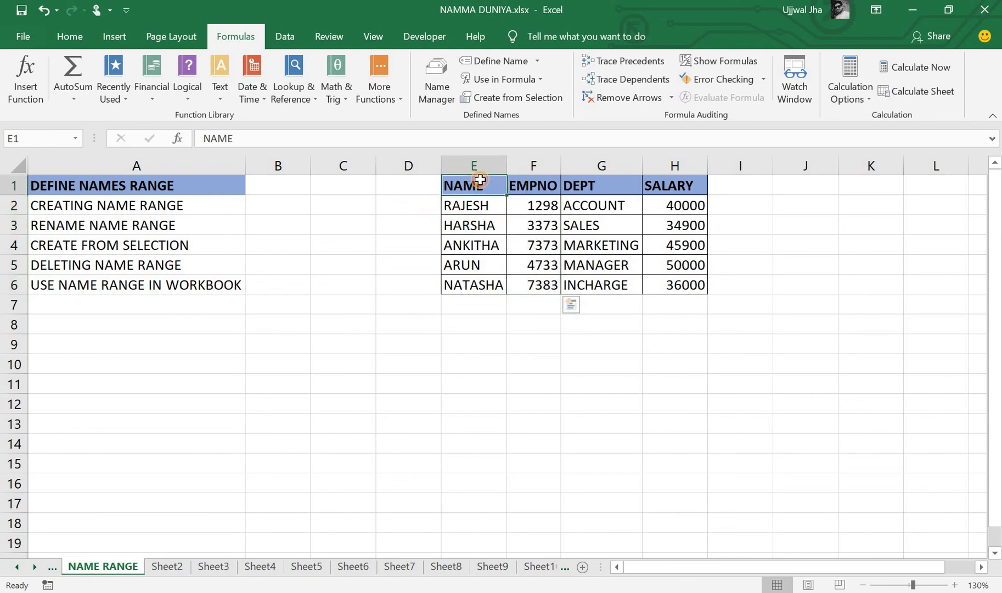
{"action": "left_click", "coordinate": [500, 99]}
{"action": "left_click", "coordinate": [489, 93]}
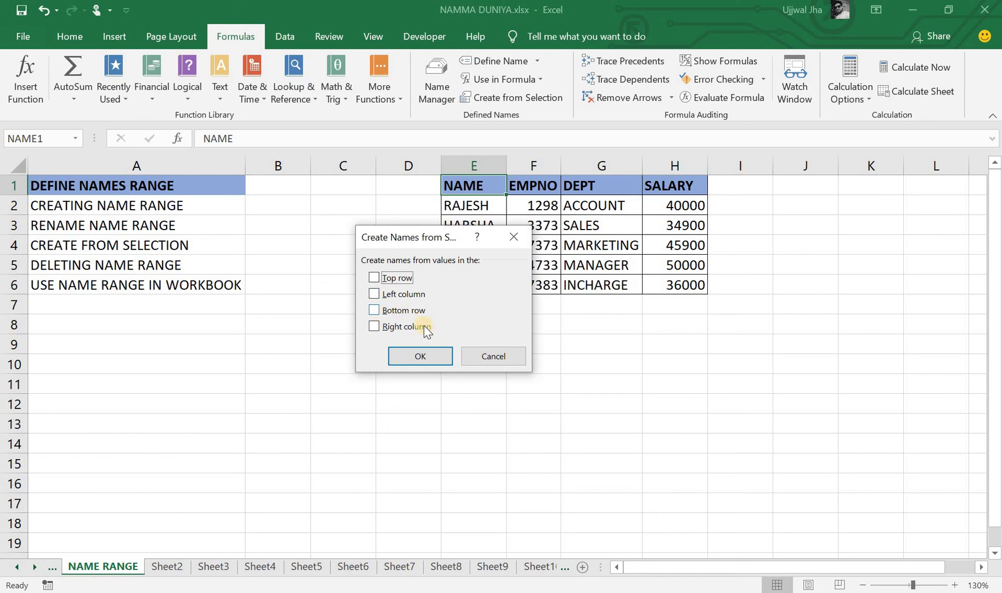
{"action": "left_click", "coordinate": [480, 358]}
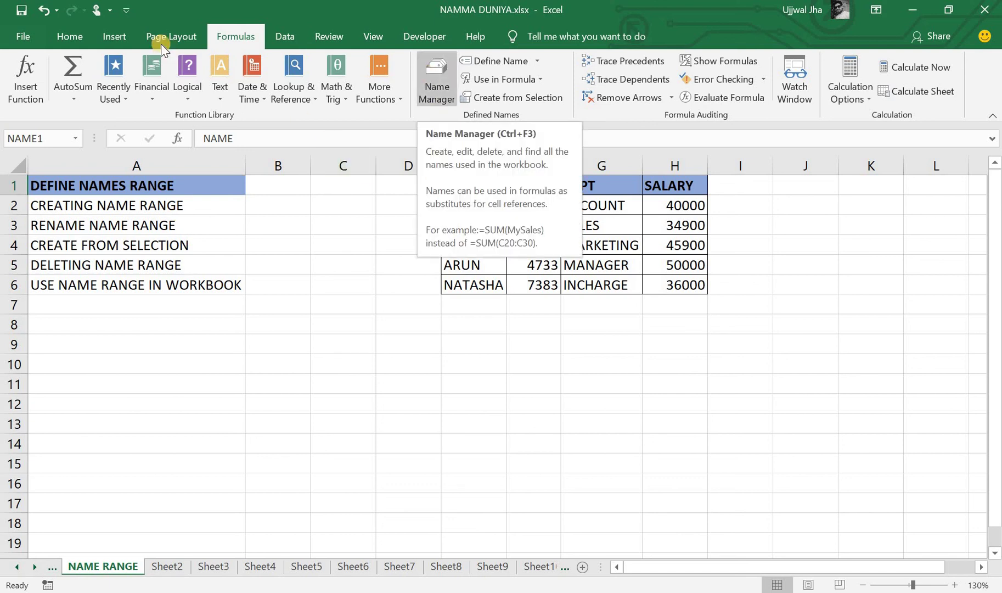
In Name Manager, delete the SALARY name
{"action": "left_click", "coordinate": [446, 77]}
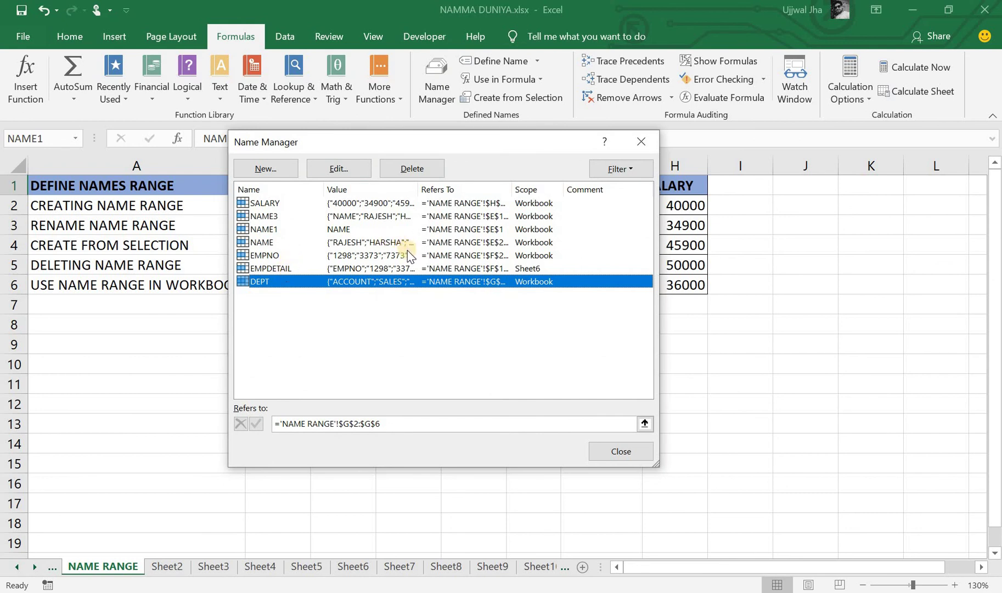
{"action": "left_click", "coordinate": [323, 203]}
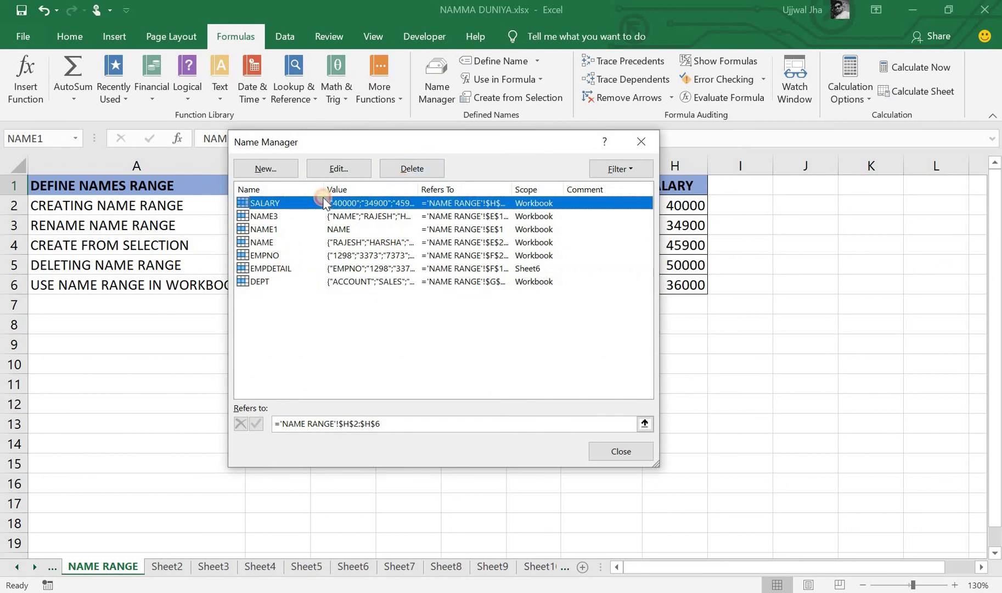
{"action": "left_click", "coordinate": [413, 169]}
{"action": "left_click", "coordinate": [475, 353]}
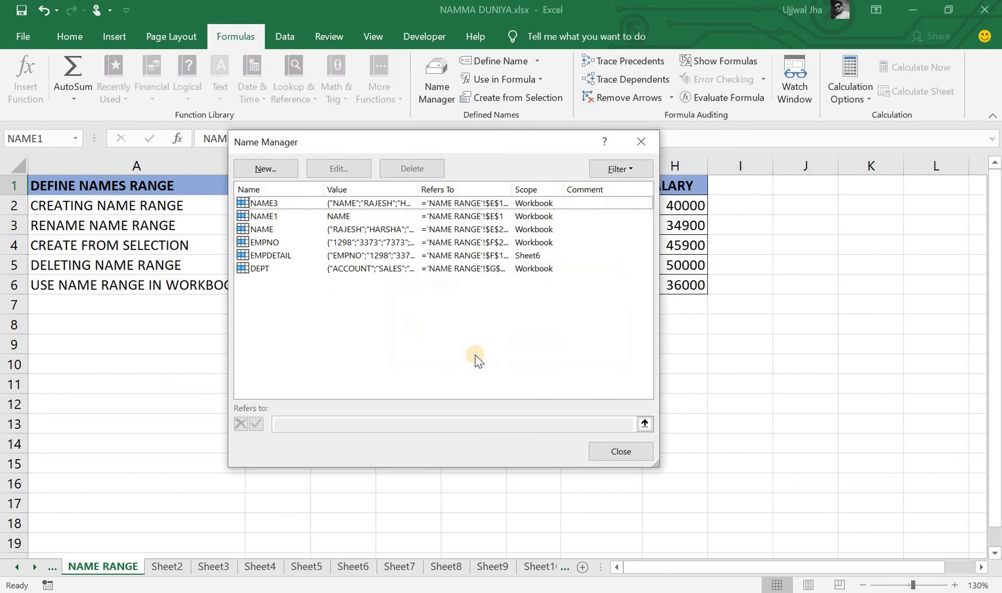
Delete NAME3, NAME1, EMPNO, EMPDETAIL, DEPT and NAME together, then close Name Manager
{"action": "left_click", "coordinate": [377, 204]}
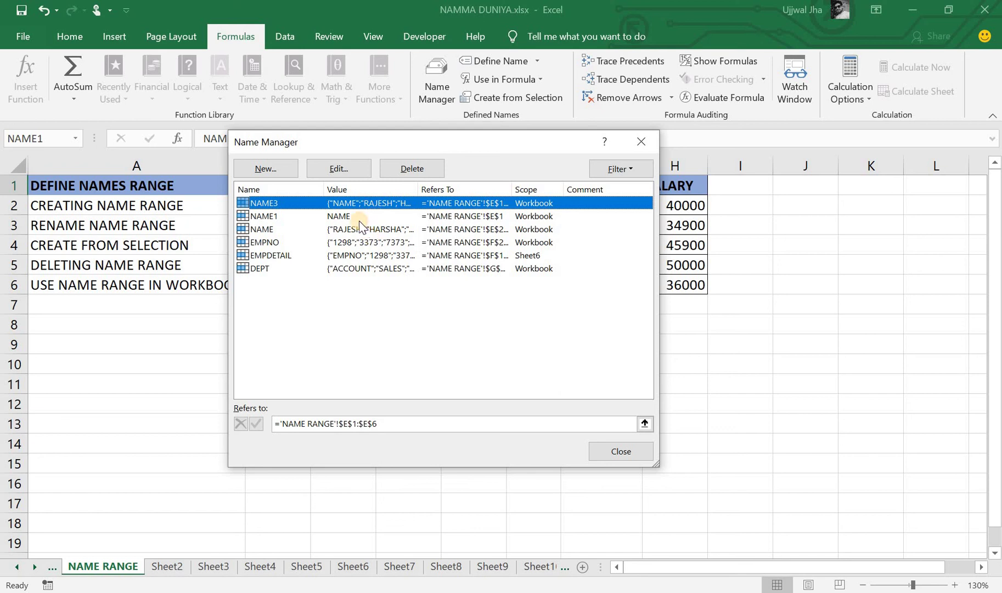
{"action": "left_click", "coordinate": [359, 219], "text": "ctrl"}
{"action": "left_click", "coordinate": [358, 242], "text": "ctrl"}
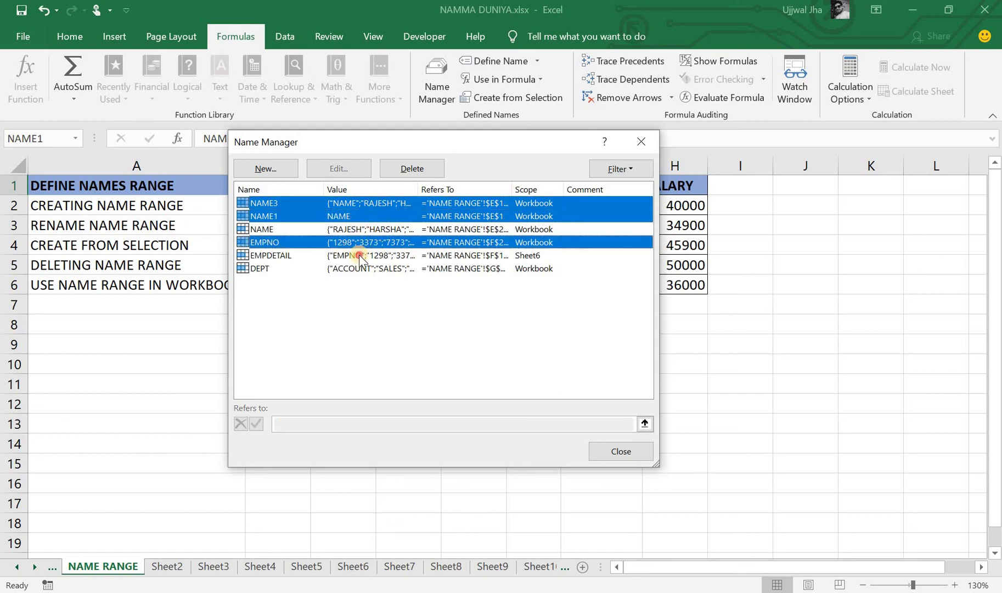
{"action": "left_click", "coordinate": [358, 255], "text": "ctrl"}
{"action": "left_click", "coordinate": [362, 267], "text": "ctrl"}
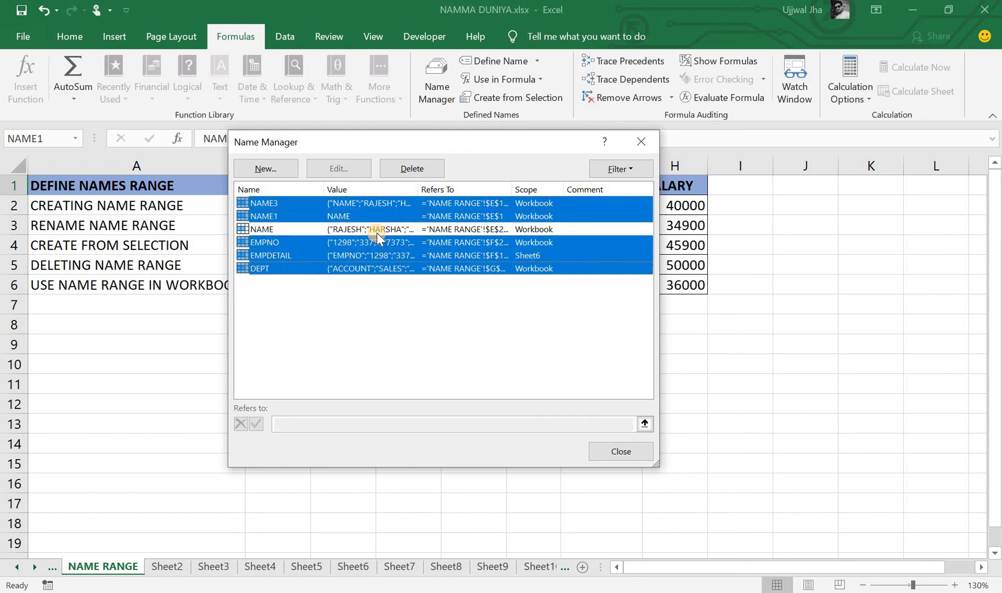
{"action": "left_click", "coordinate": [376, 231], "text": "ctrl"}
{"action": "left_click", "coordinate": [421, 165]}
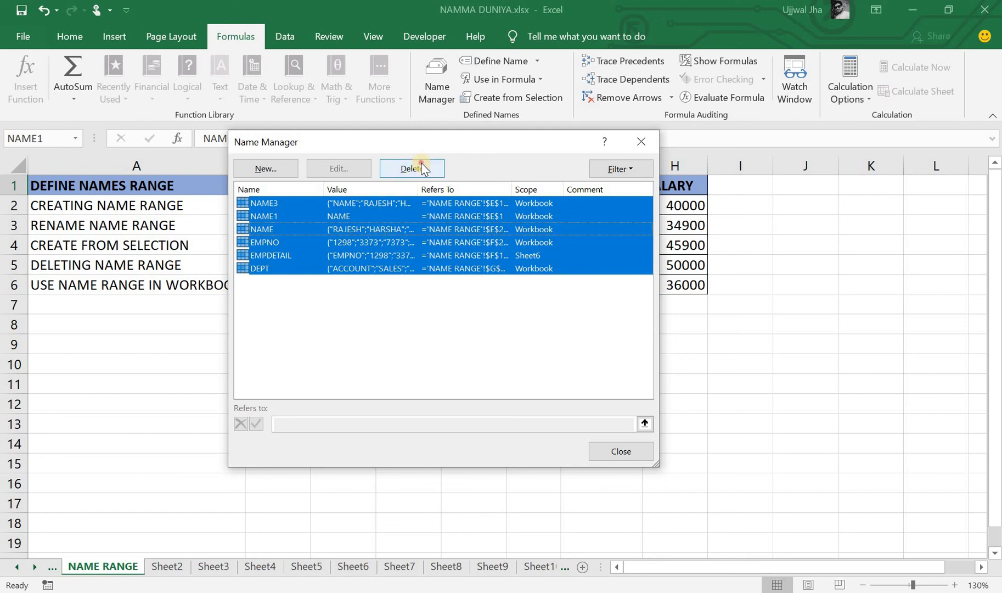
{"action": "left_click", "coordinate": [477, 340]}
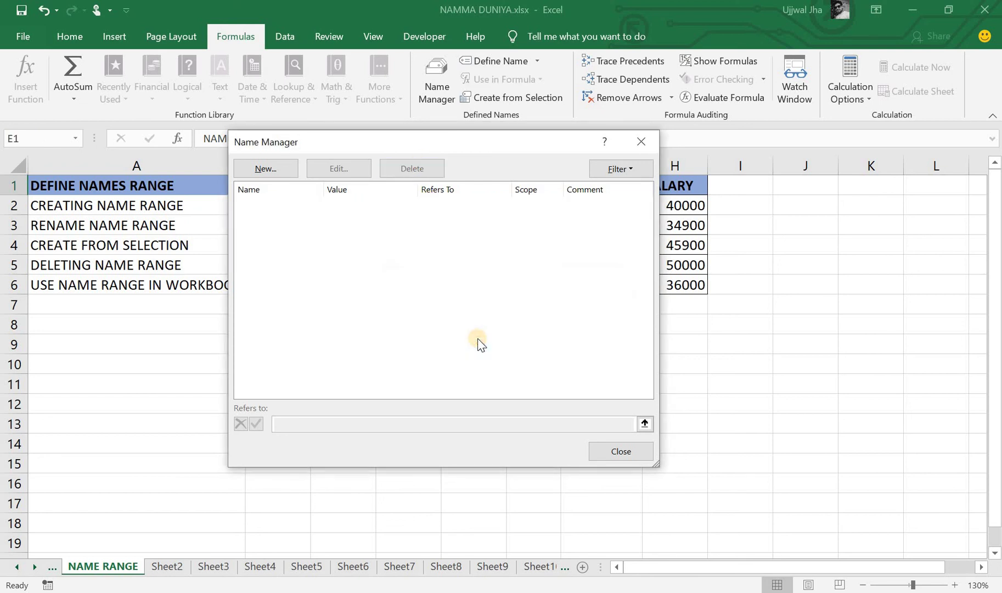
{"action": "left_click", "coordinate": [607, 449]}
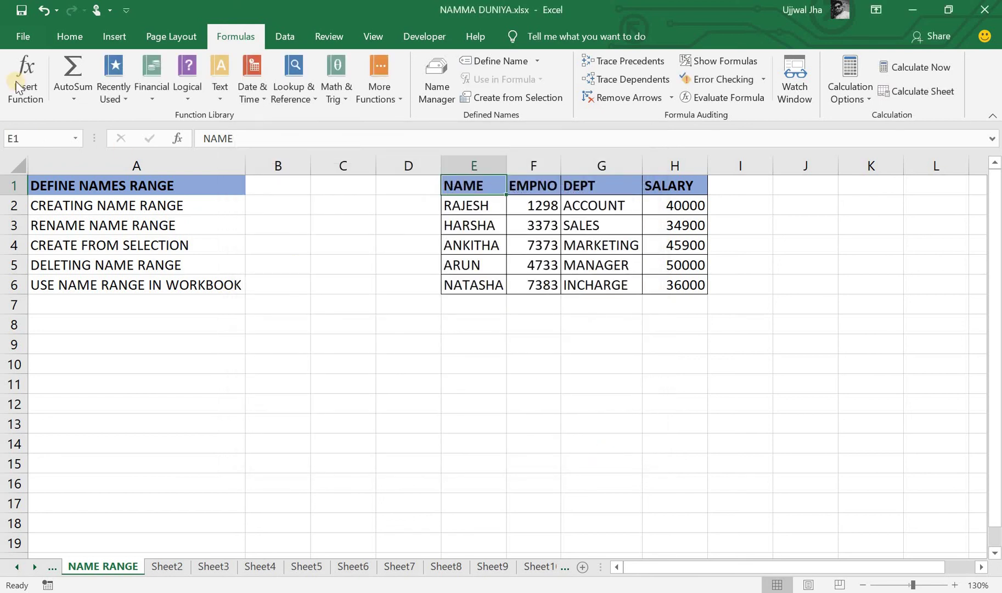
Change the E1 heading to 'EMP NAME' and define E2:E6 as EMP_NAME
{"action": "left_click", "coordinate": [77, 139]}
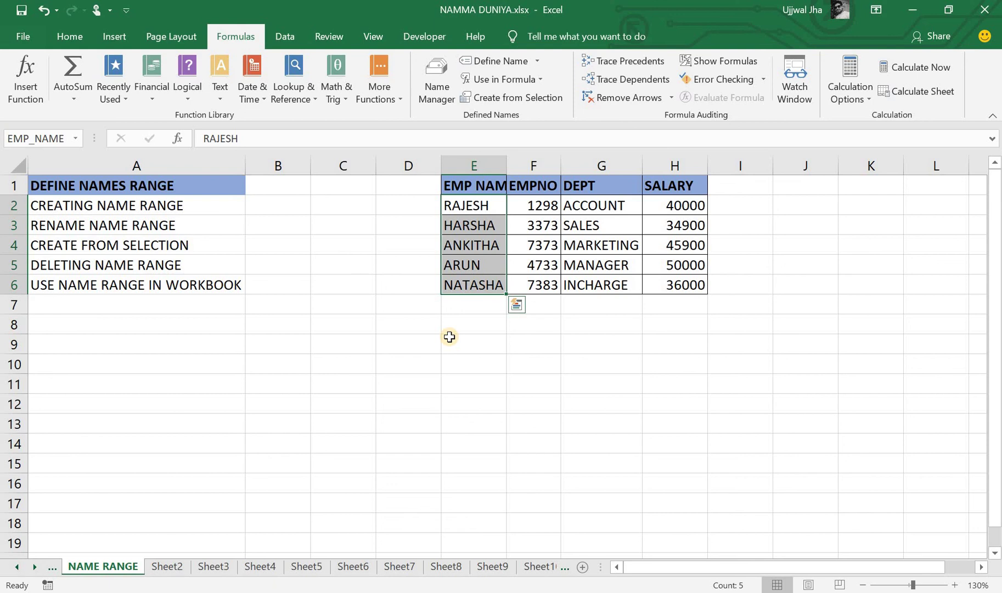
{"action": "left_click", "coordinate": [449, 337]}
{"action": "left_click", "coordinate": [450, 337]}
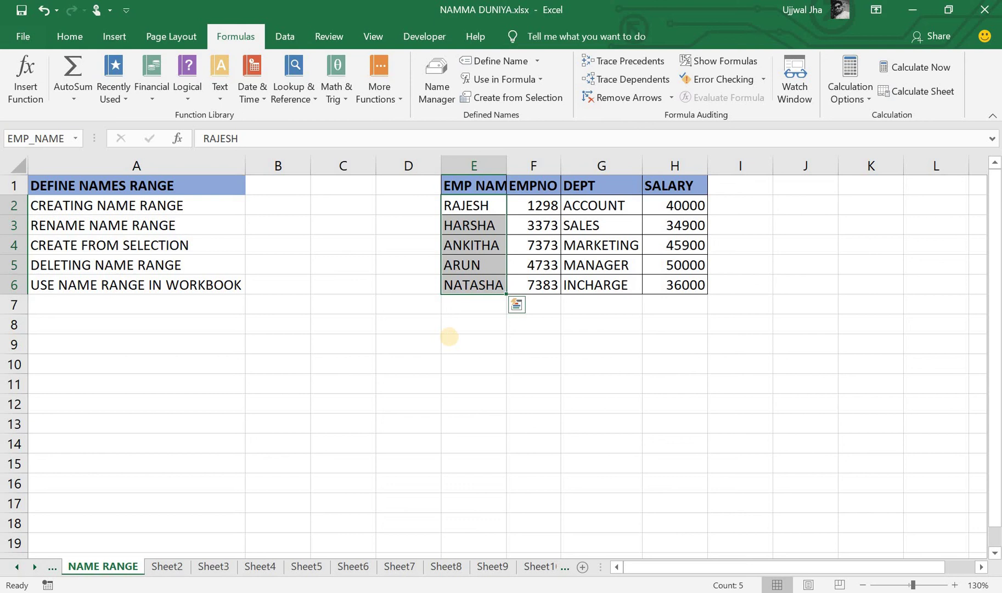